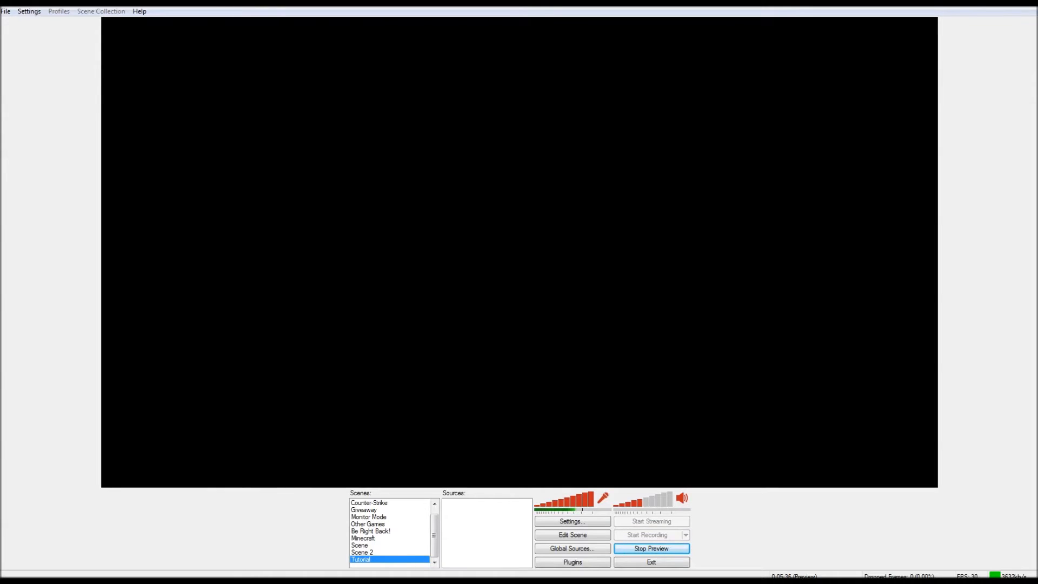
Add a Game Capture source named CSGO to the Tutorial scene.
{"action": "right_click", "coordinate": [477, 518]}
{"action": "mouse_move", "coordinate": [499, 526]}
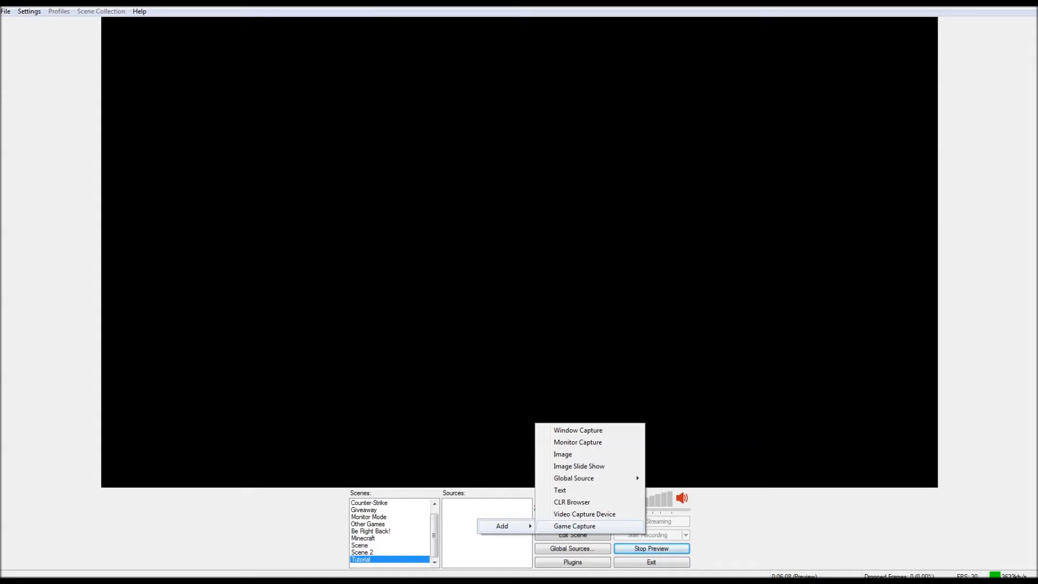
{"action": "left_click", "coordinate": [574, 525]}
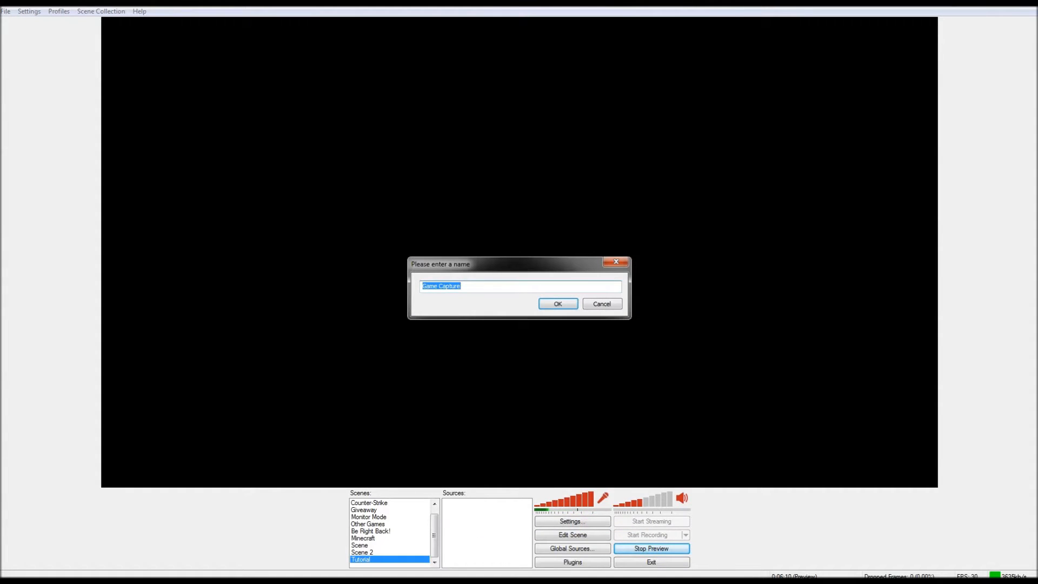
{"action": "type", "text": "CSGO"}
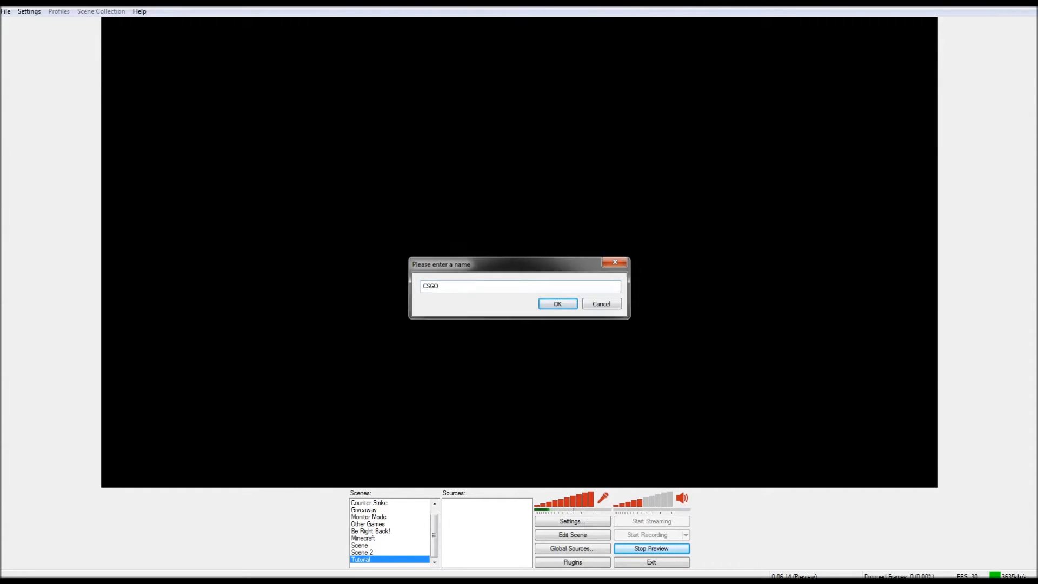
{"action": "key", "text": "Return"}
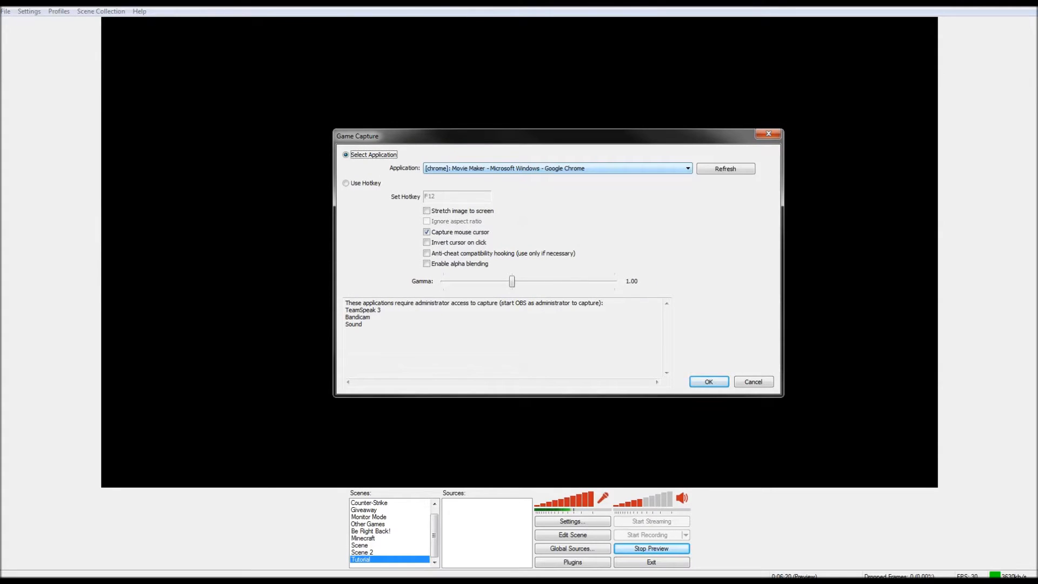
Set the capture application to [csgo]: Counter-Strike: Global Offensive and enable Stretch image to screen.
{"action": "left_click", "coordinate": [685, 168]}
{"action": "left_click_drag", "start_coordinate": [687, 192], "coordinate": [688, 210]}
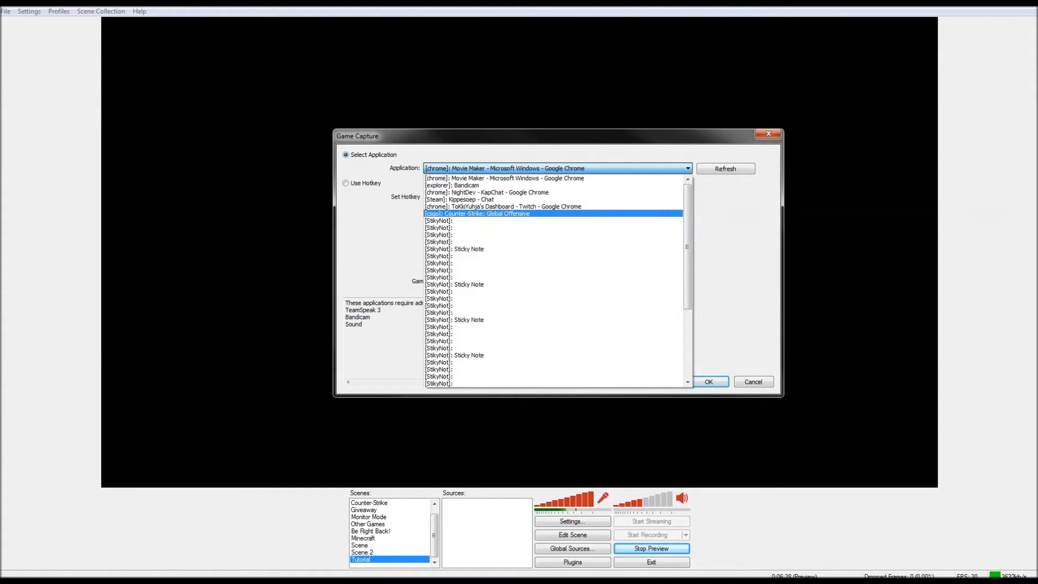
{"action": "left_click", "coordinate": [508, 213]}
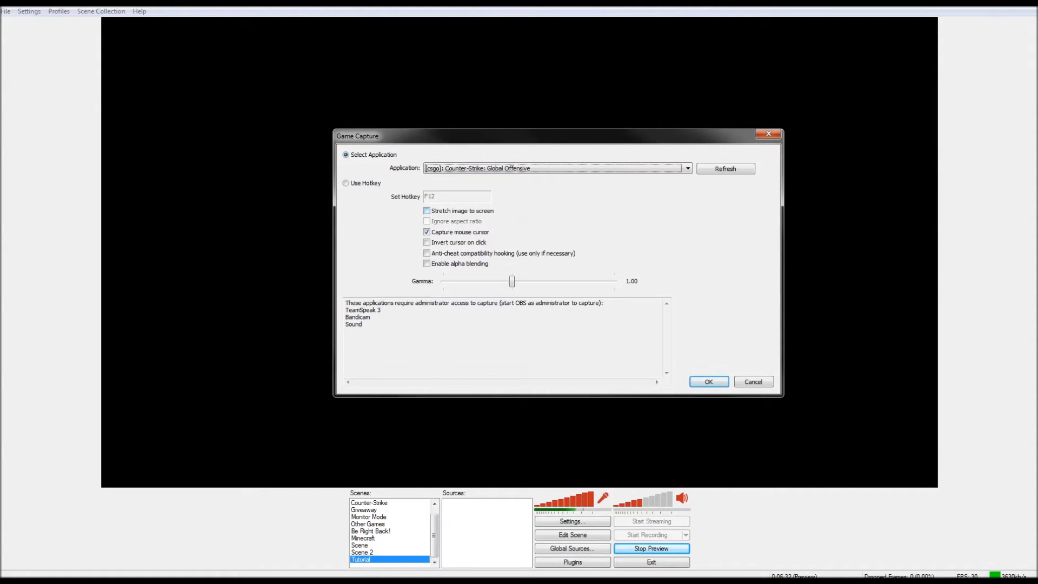
{"action": "left_click", "coordinate": [427, 210]}
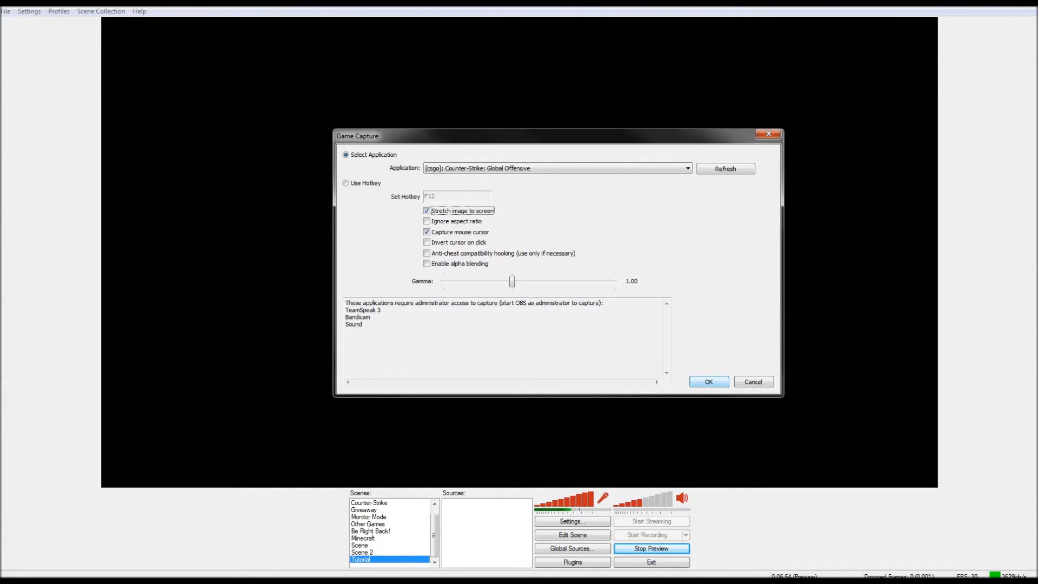
{"action": "left_click", "coordinate": [709, 382]}
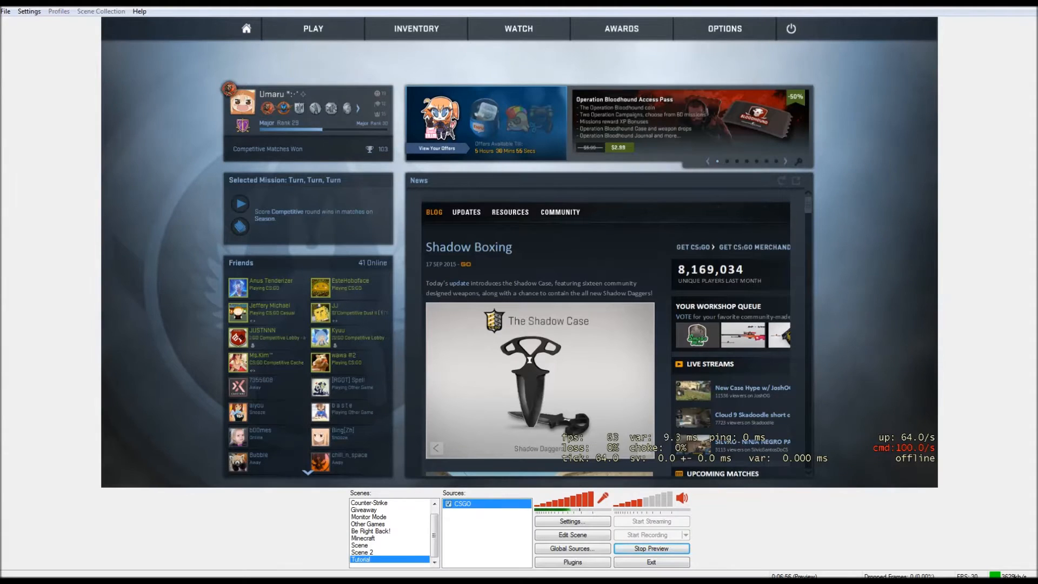
Check the live game capture by opening and closing the in-game inventory and viewing the options list.
{"action": "left_click", "coordinate": [416, 29]}
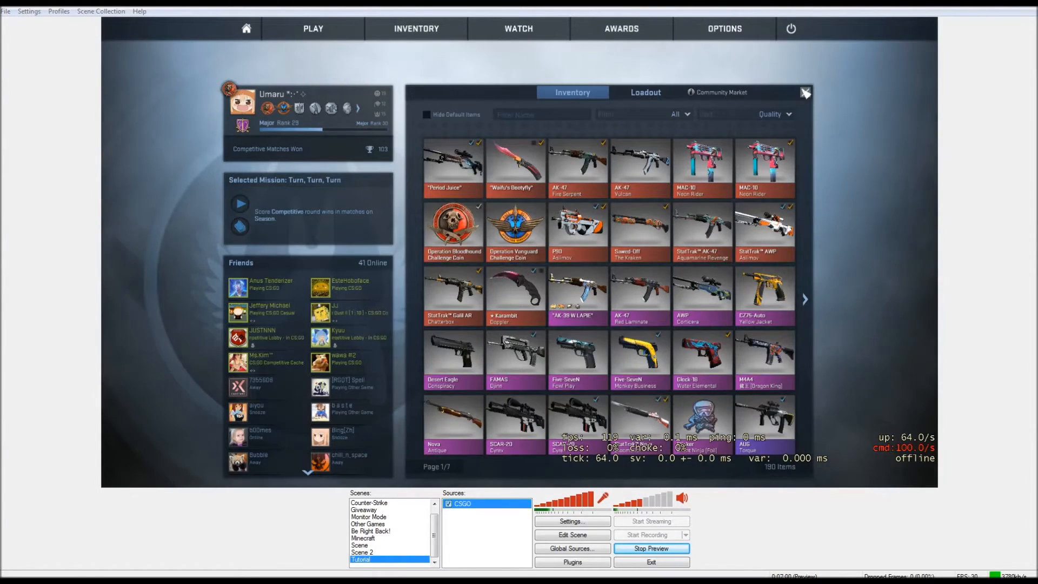
{"action": "left_click", "coordinate": [804, 92]}
{"action": "mouse_move", "coordinate": [705, 44]}
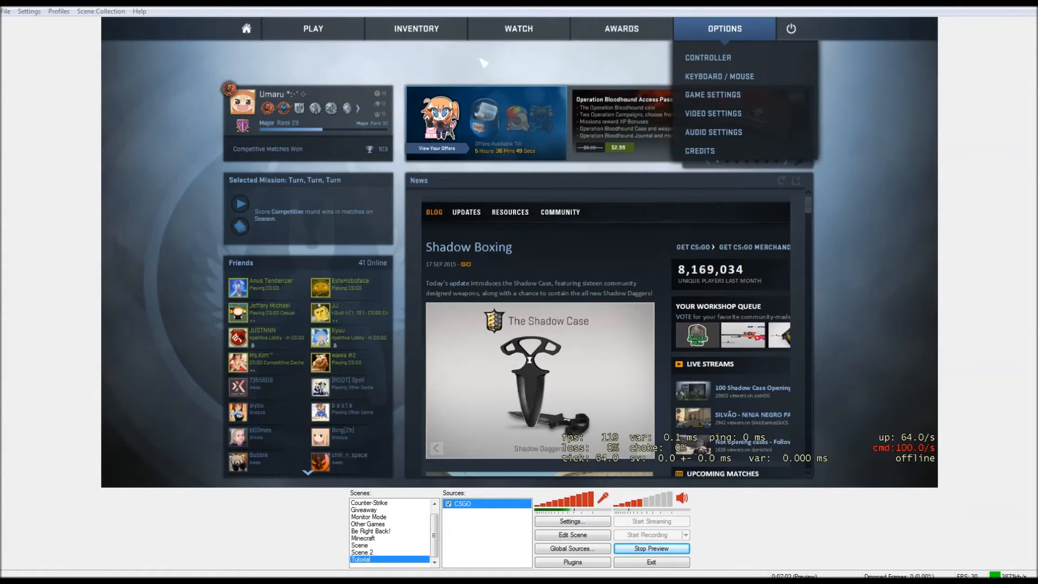
{"action": "mouse_move", "coordinate": [318, 215]}
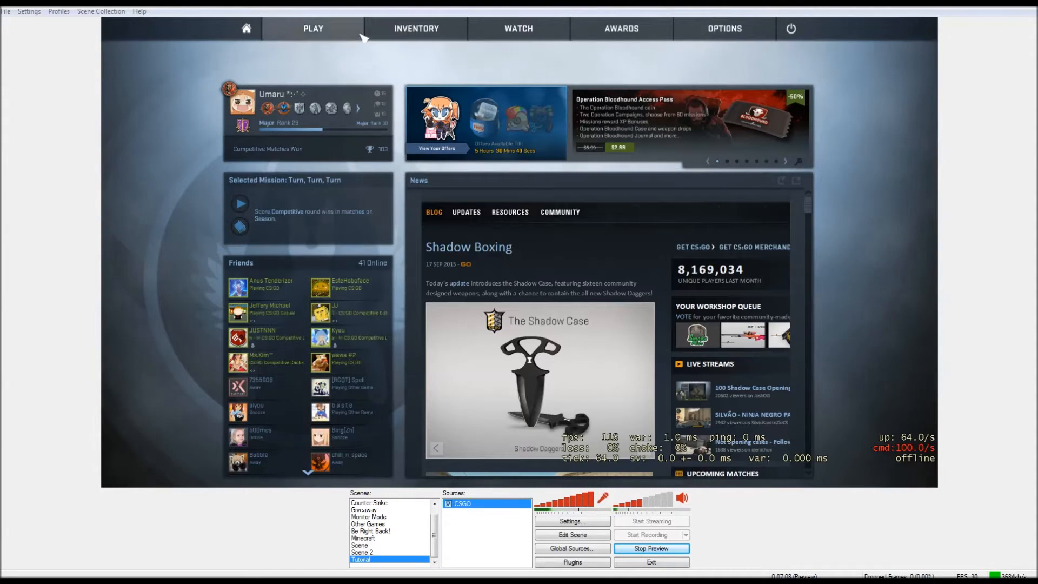
{"action": "left_click", "coordinate": [1001, 258]}
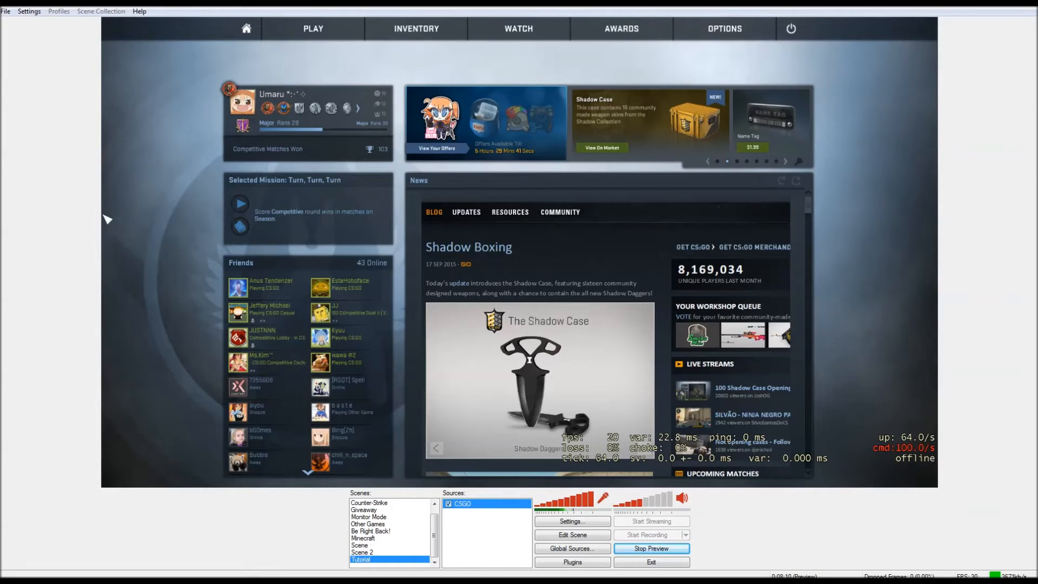
{"action": "mouse_move", "coordinate": [256, 149]}
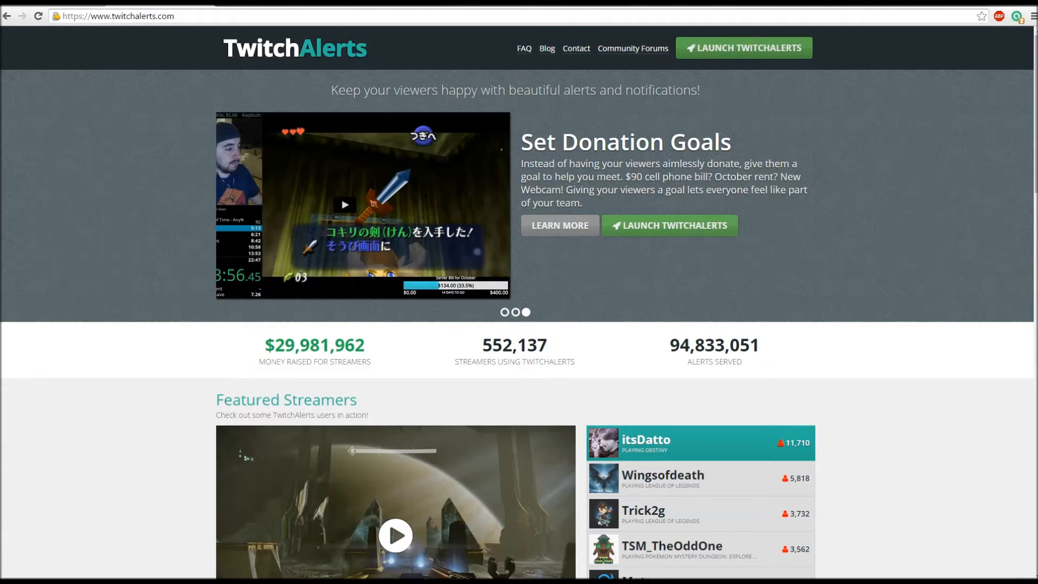
Launch TwitchAlerts in the browser, view the API Settings page and return to the Dashboard.
{"action": "left_click", "coordinate": [792, 51]}
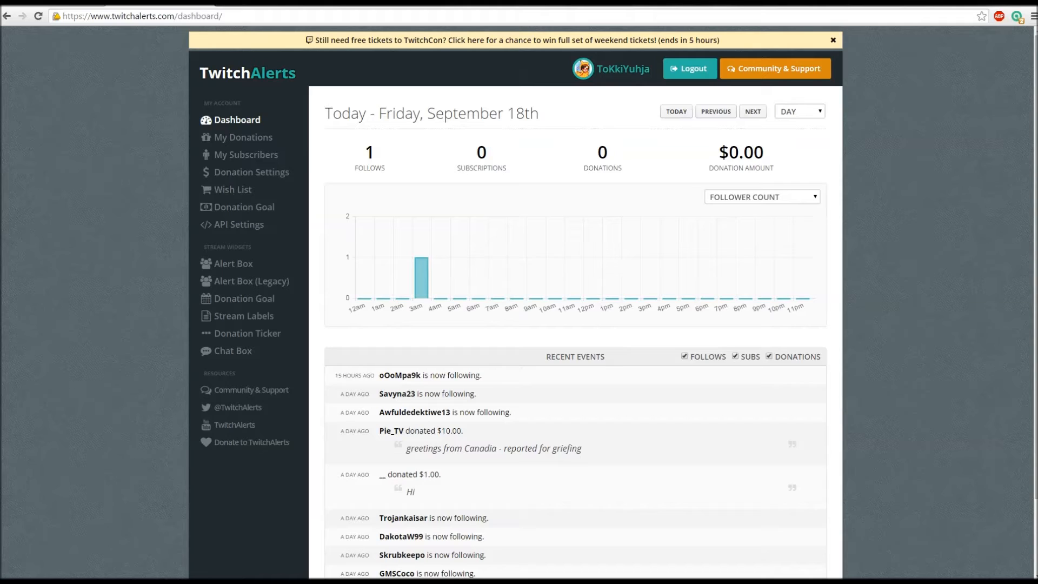
{"action": "mouse_move", "coordinate": [421, 278]}
{"action": "left_click_drag", "start_coordinate": [199, 96], "coordinate": [276, 228]}
{"action": "left_click", "coordinate": [276, 228]}
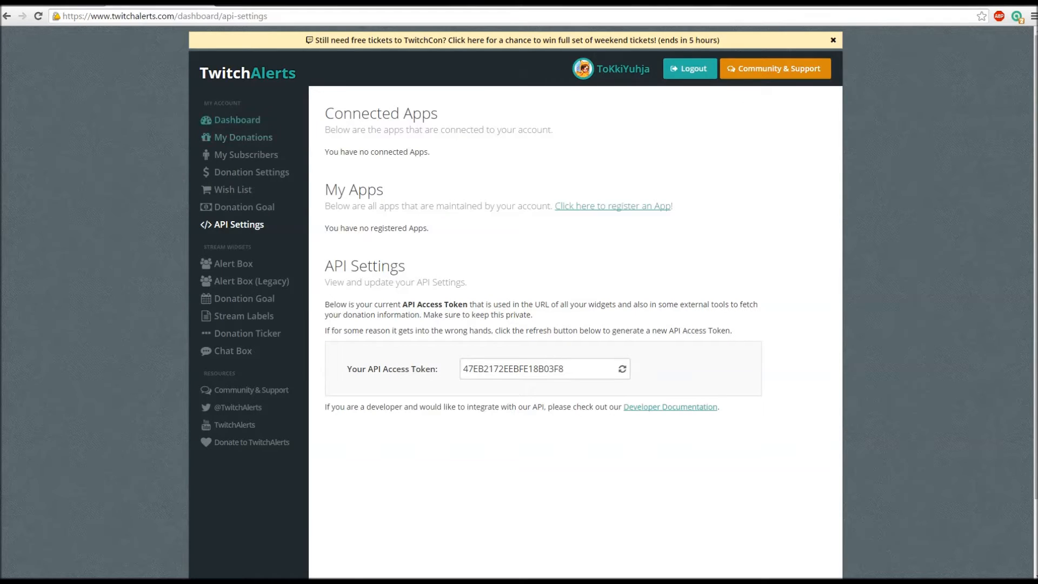
{"action": "left_click", "coordinate": [227, 119]}
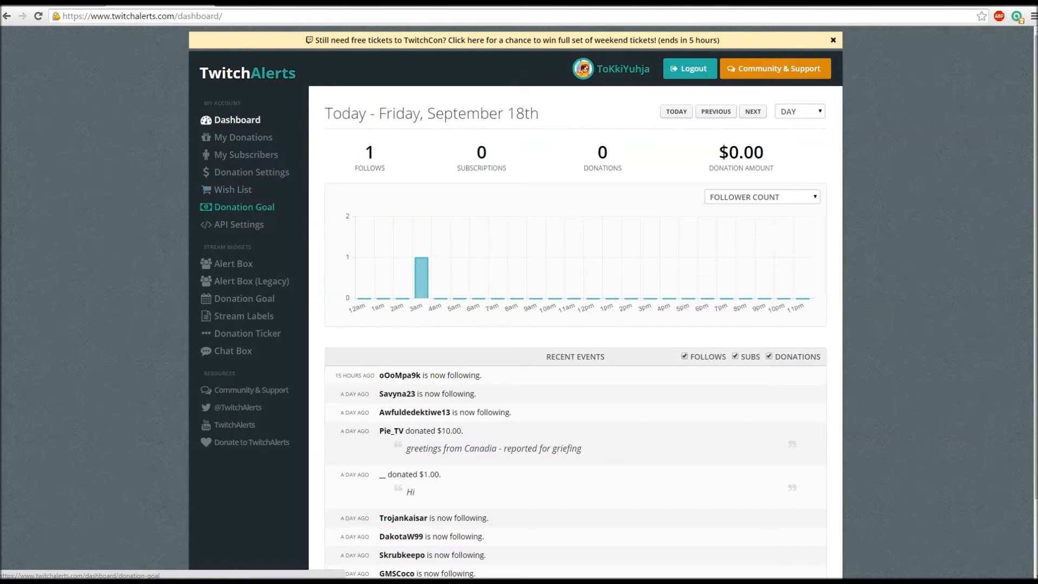
Open the account's Donation Goal page and examine the current donation goal.
{"action": "left_click", "coordinate": [241, 207]}
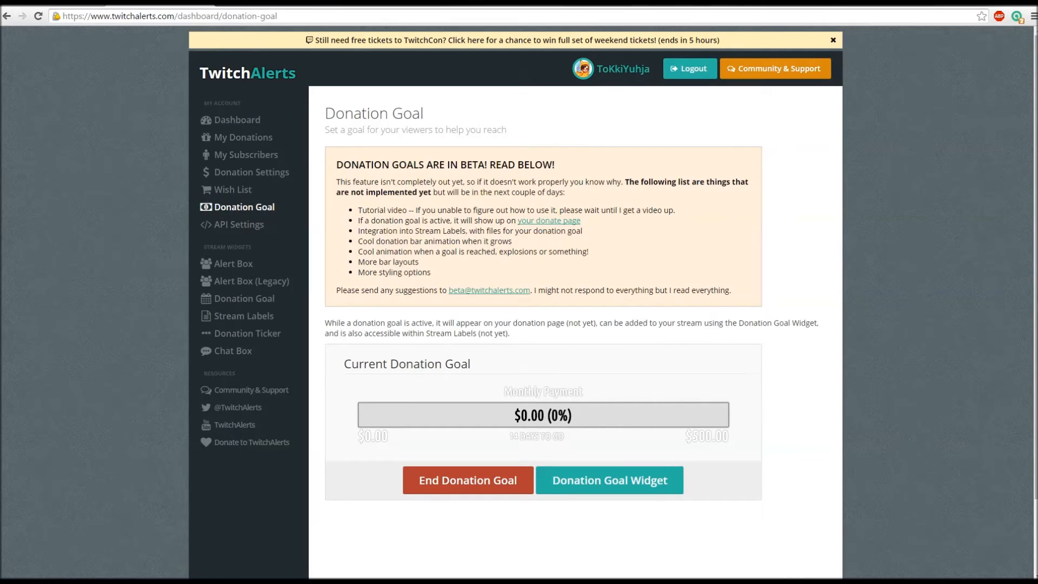
{"action": "left_click_drag", "start_coordinate": [742, 441], "coordinate": [499, 390]}
{"action": "left_click", "coordinate": [711, 410]}
Open Donation Settings and review the linked payment method and the currency options for the account and donation page.
{"action": "left_click", "coordinate": [278, 172]}
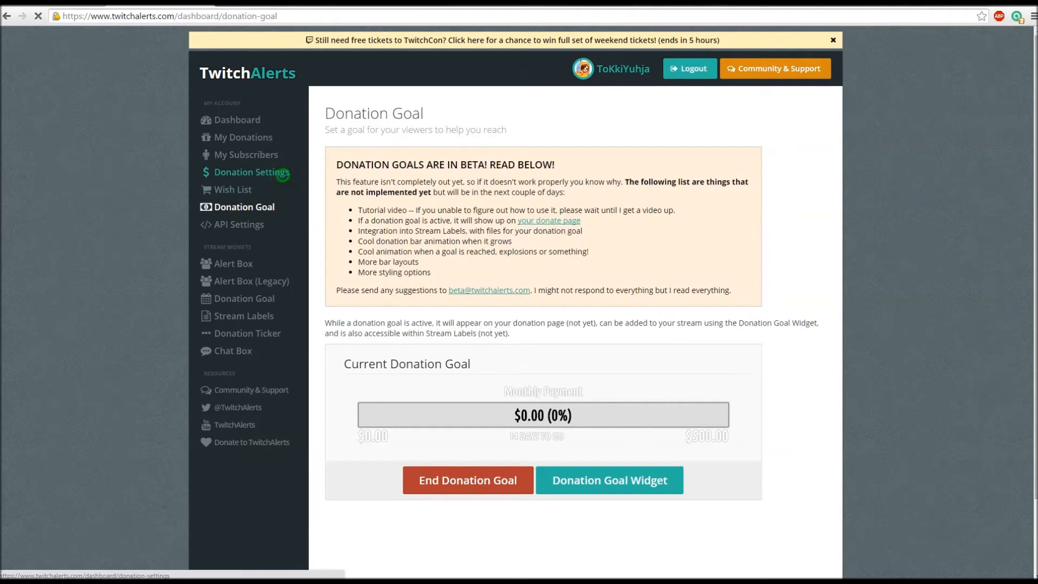
{"action": "scroll", "coordinate": [278, 172], "scroll_direction": "down", "scroll_amount": 2}
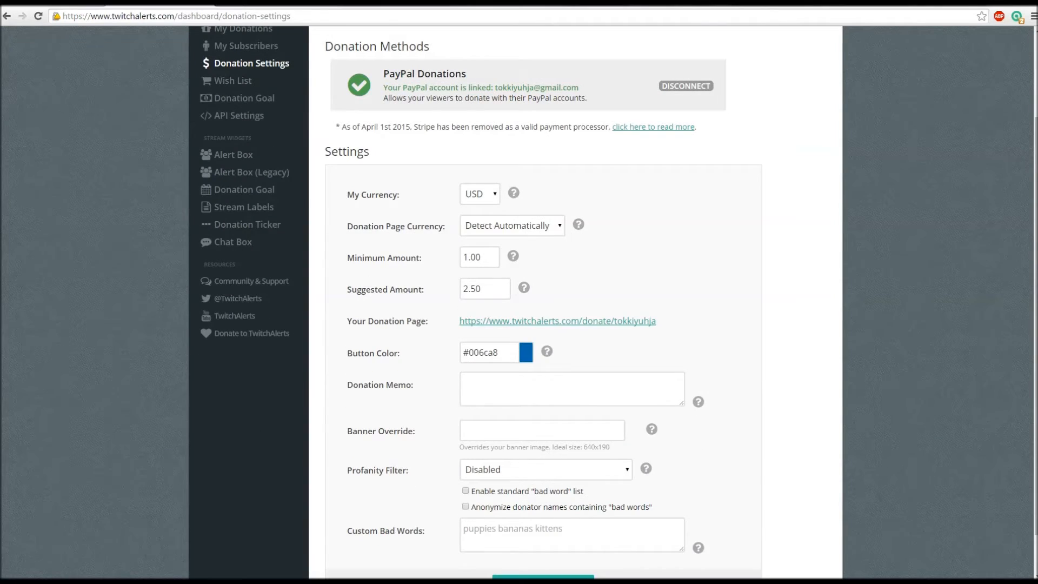
{"action": "scroll", "coordinate": [519, 292], "scroll_direction": "up", "scroll_amount": 2}
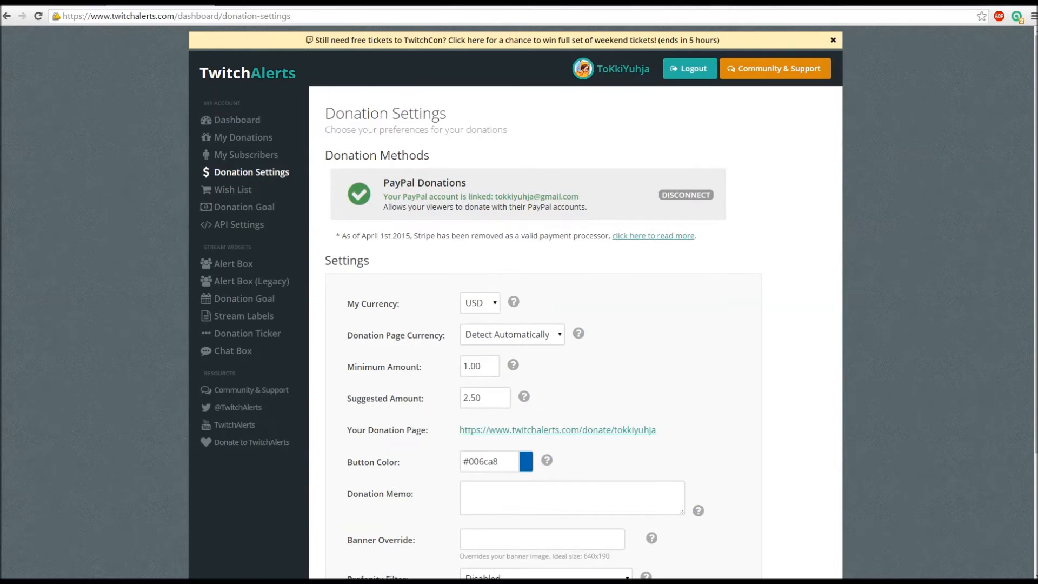
{"action": "scroll", "coordinate": [519, 292], "scroll_direction": "down", "scroll_amount": 3}
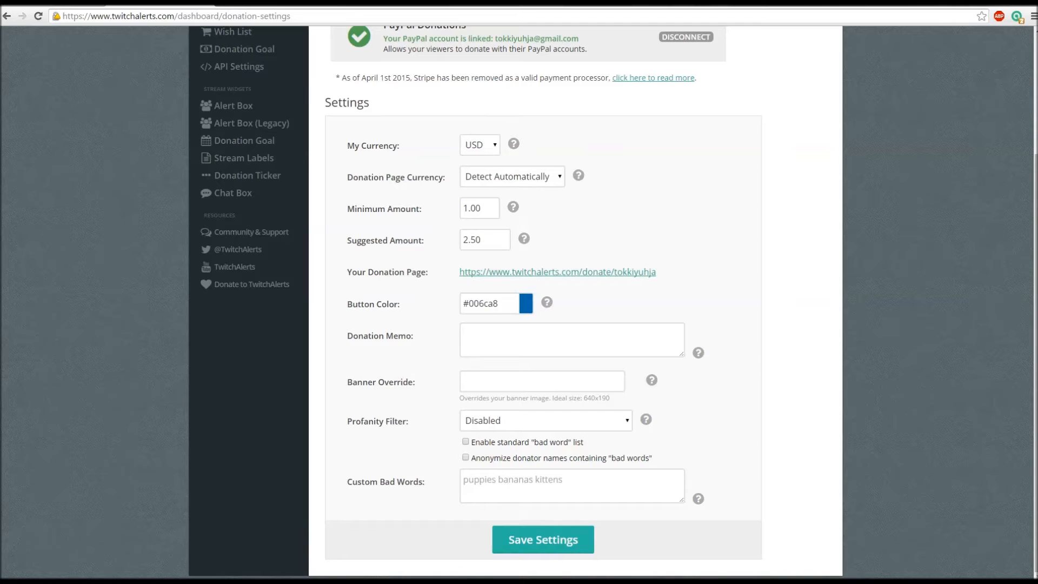
{"action": "left_click", "coordinate": [486, 144]}
{"action": "left_click", "coordinate": [487, 144]}
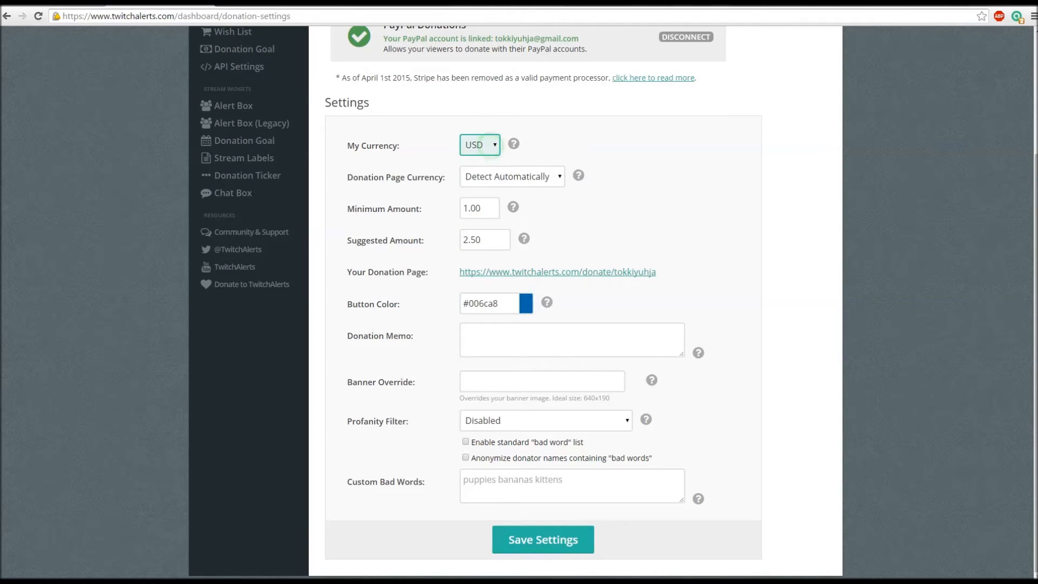
{"action": "left_click", "coordinate": [506, 181]}
{"action": "left_click", "coordinate": [525, 176]}
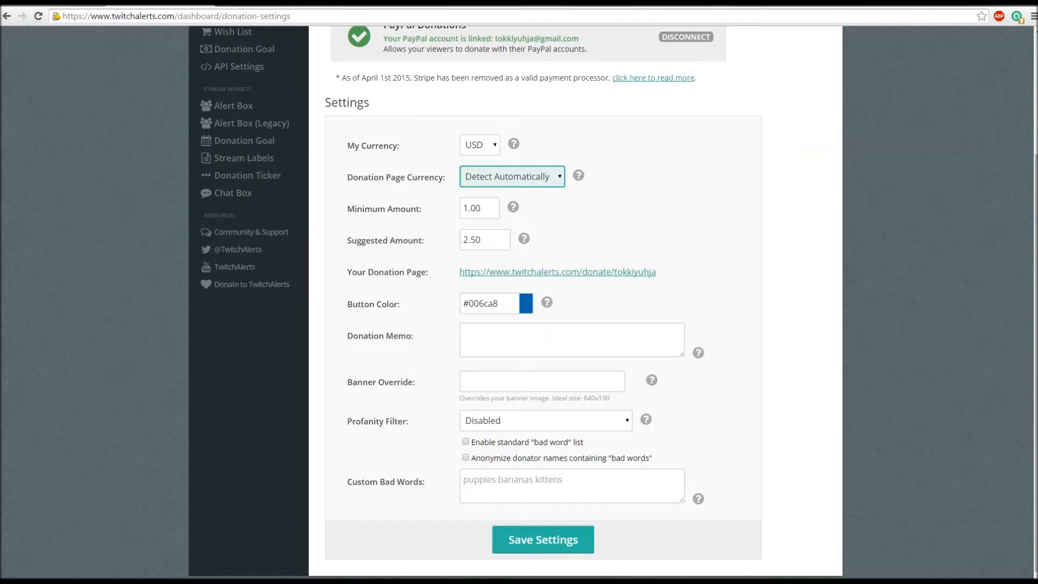
{"action": "scroll", "coordinate": [519, 302], "scroll_direction": "up", "scroll_amount": 2}
Open the Alert Box widget and look through its follow, subscription, donation and hosting alert settings.
{"action": "left_click", "coordinate": [233, 215]}
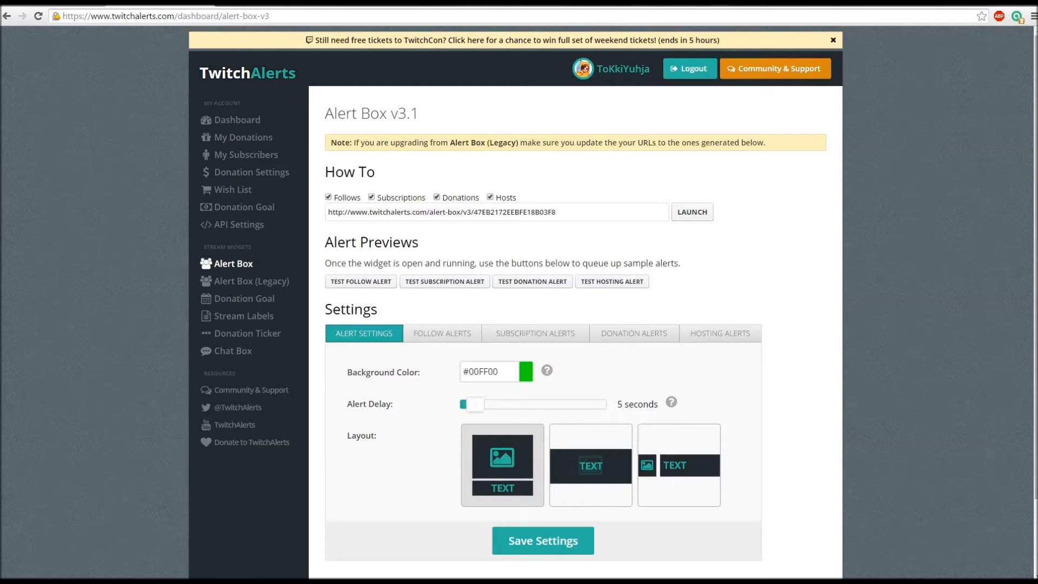
{"action": "left_click", "coordinate": [439, 337]}
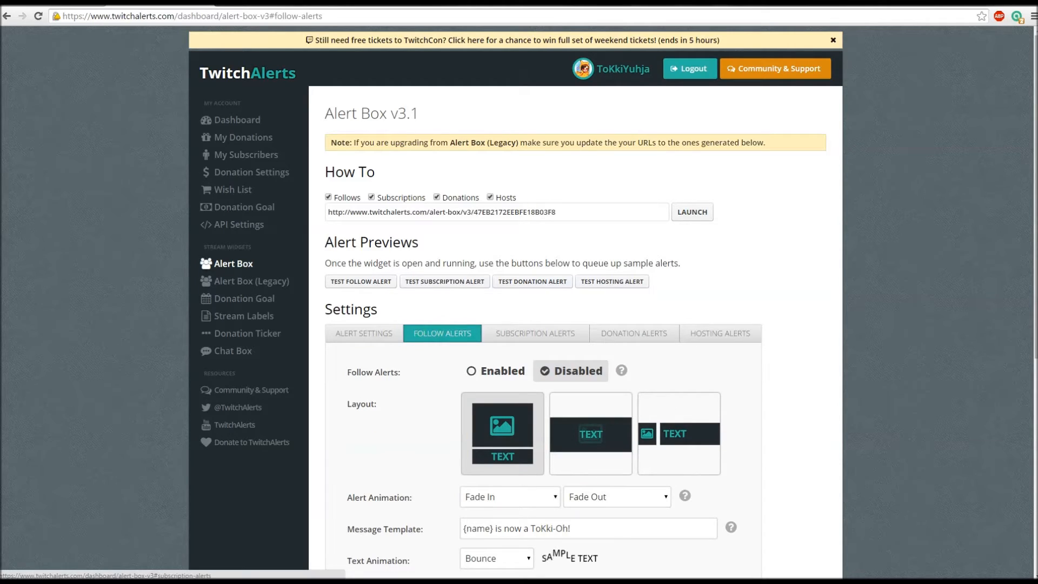
{"action": "left_click", "coordinate": [536, 340]}
{"action": "left_click", "coordinate": [633, 331]}
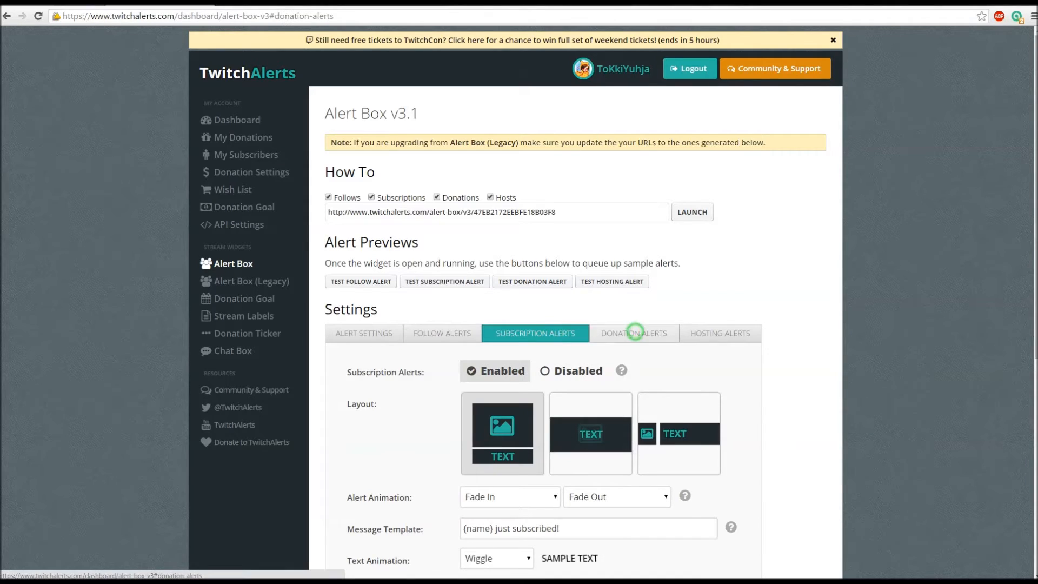
{"action": "left_click", "coordinate": [723, 333]}
{"action": "left_click", "coordinate": [446, 338]}
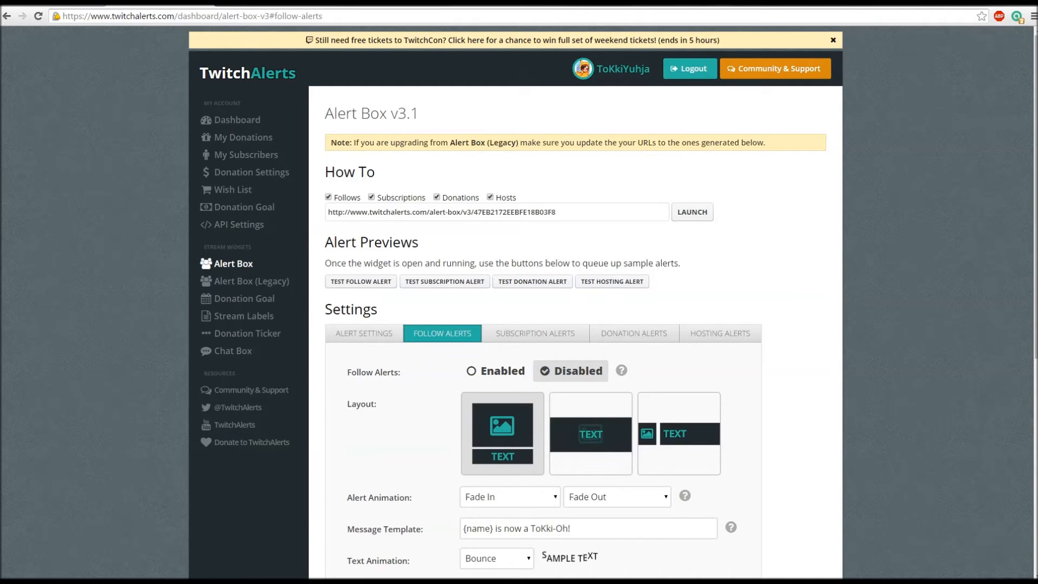
Highlight the Alert Box widget URL and clear the selection again.
{"action": "left_click", "coordinate": [607, 211]}
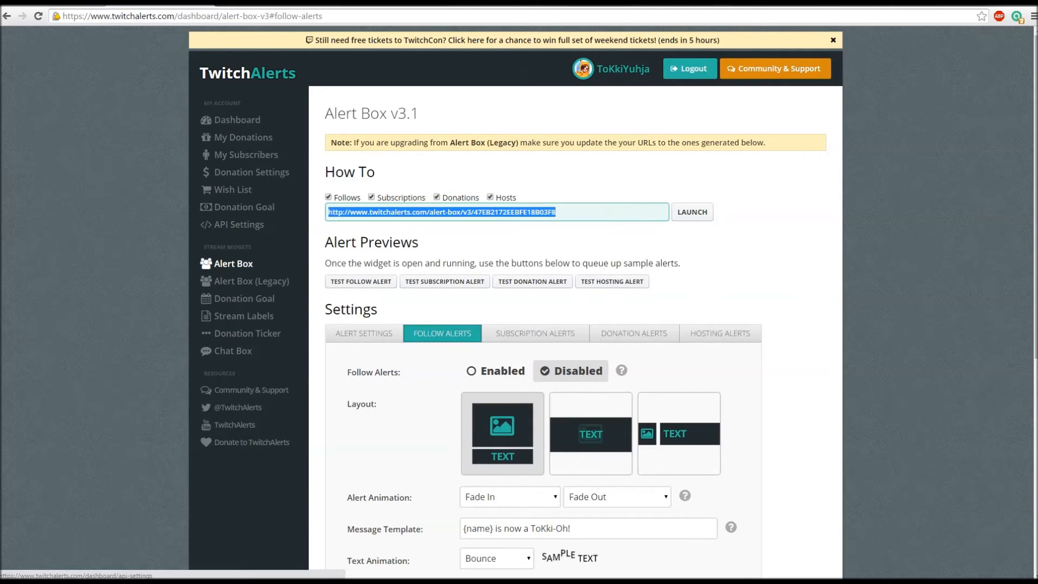
{"action": "left_click", "coordinate": [577, 210]}
{"action": "left_click", "coordinate": [577, 211]}
{"action": "left_click", "coordinate": [670, 240]}
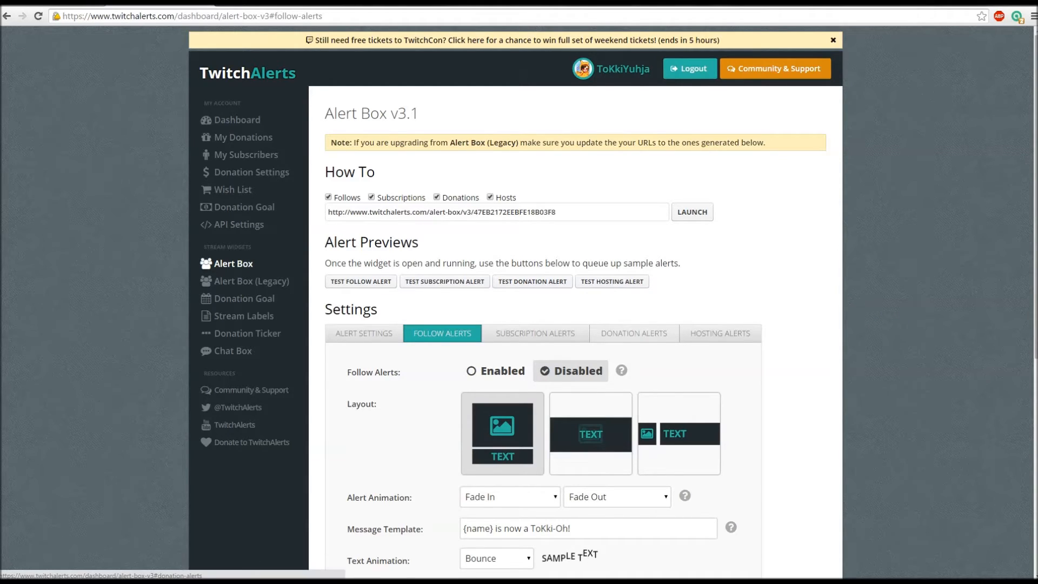
Show the Donation Alerts settings of the Alert Box, including layout, image and sound.
{"action": "scroll", "coordinate": [519, 303], "scroll_direction": "down", "scroll_amount": 4}
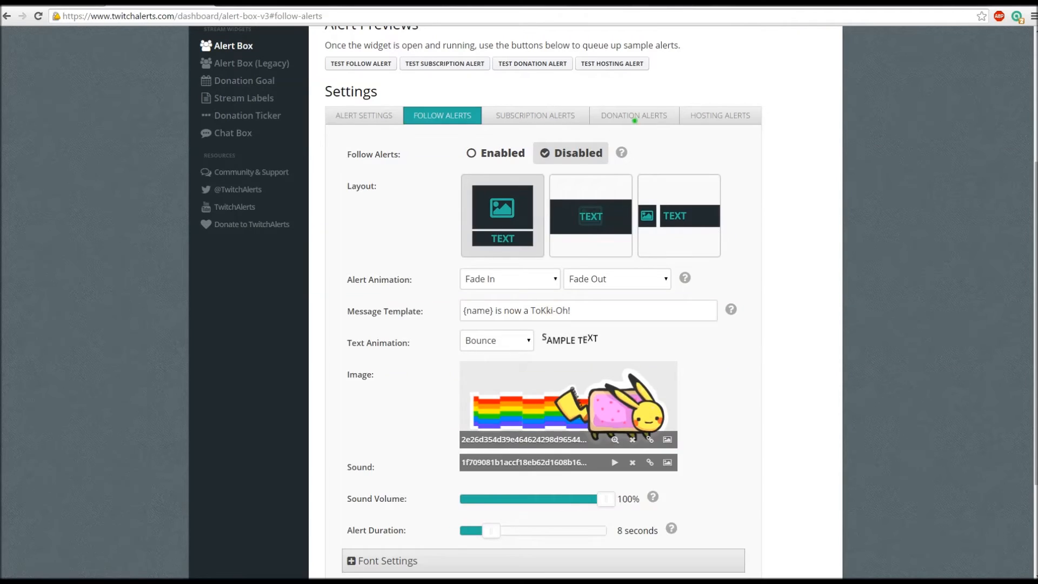
{"action": "left_click", "coordinate": [634, 116]}
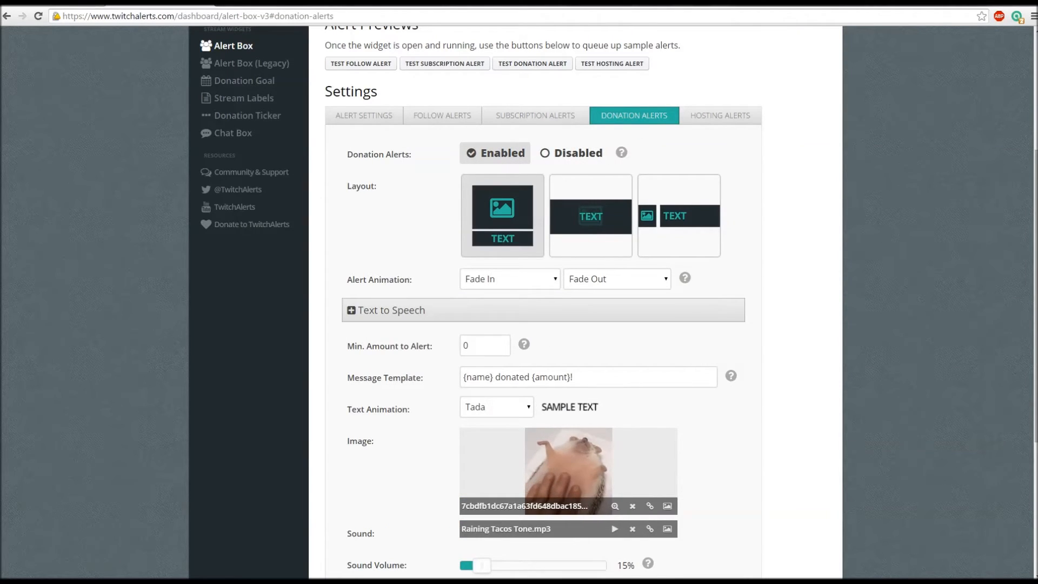
{"action": "scroll", "coordinate": [519, 303], "scroll_direction": "down", "scroll_amount": 1}
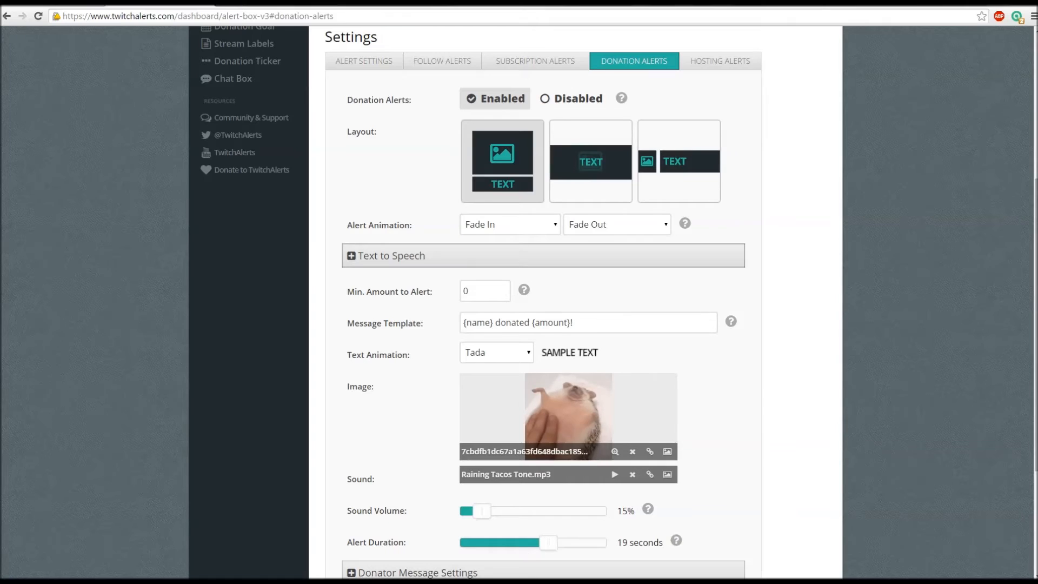
Examine the available entrance and exit animations for donation alerts without changing the selection.
{"action": "left_click", "coordinate": [502, 227]}
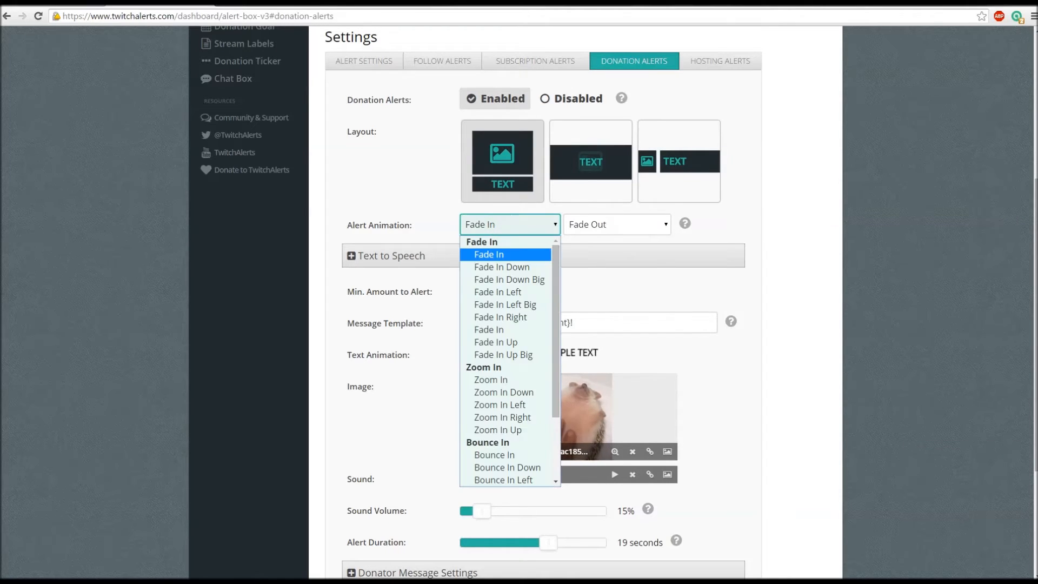
{"action": "scroll", "coordinate": [501, 266], "scroll_direction": "down", "scroll_amount": 2}
{"action": "scroll", "coordinate": [506, 303], "scroll_direction": "up", "scroll_amount": 2}
{"action": "scroll", "coordinate": [505, 303], "scroll_direction": "down", "scroll_amount": 2}
{"action": "scroll", "coordinate": [505, 303], "scroll_direction": "up", "scroll_amount": 2}
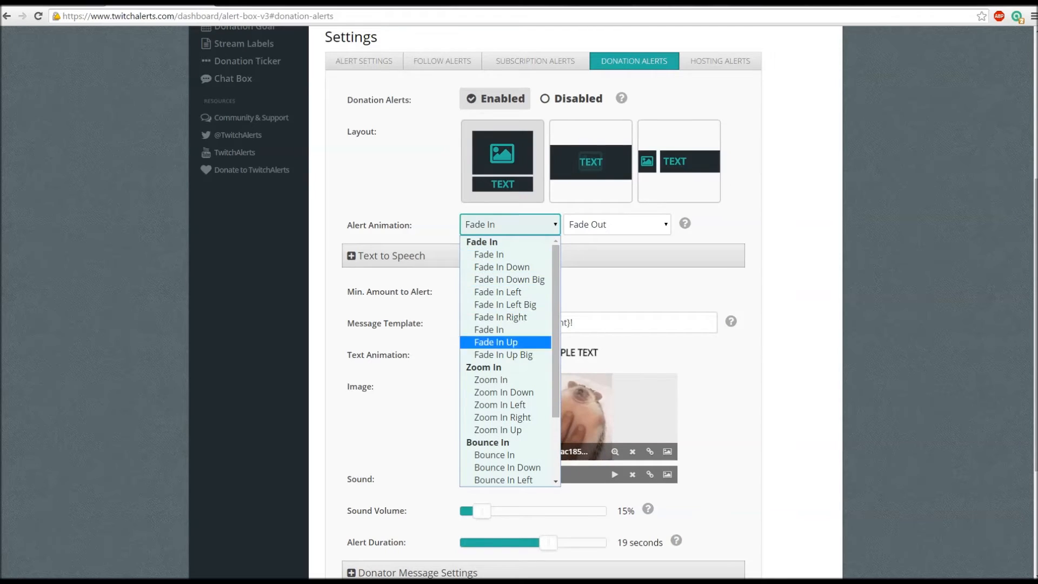
{"action": "scroll", "coordinate": [505, 392], "scroll_direction": "down", "scroll_amount": 2}
{"action": "scroll", "coordinate": [505, 416], "scroll_direction": "up", "scroll_amount": 3}
{"action": "left_click", "coordinate": [665, 224]}
{"action": "left_click", "coordinate": [880, 421]}
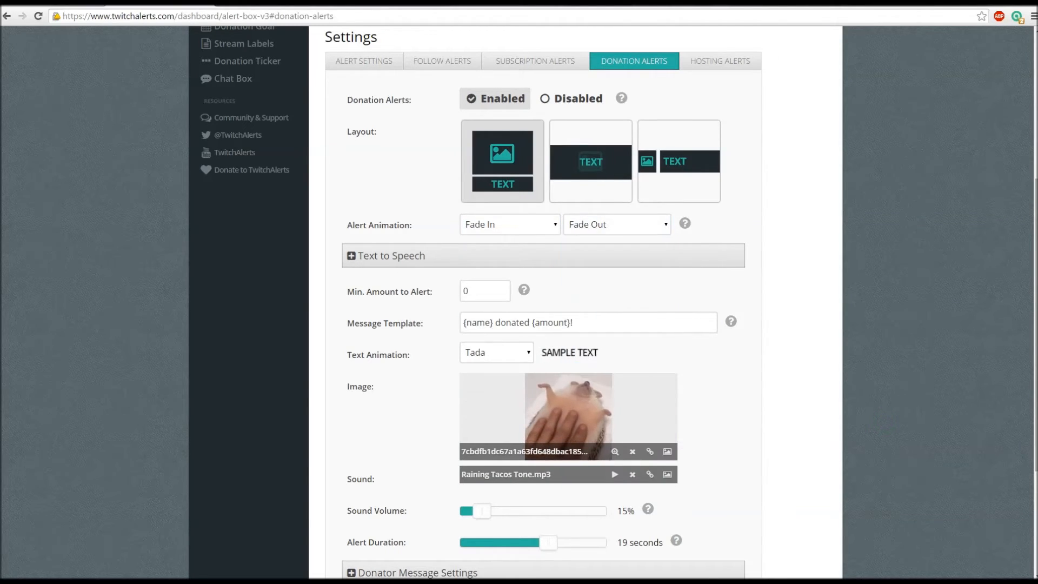
Expand the Text to Speech settings of the donation alerts to review them, and collapse the section again.
{"action": "left_click", "coordinate": [400, 253]}
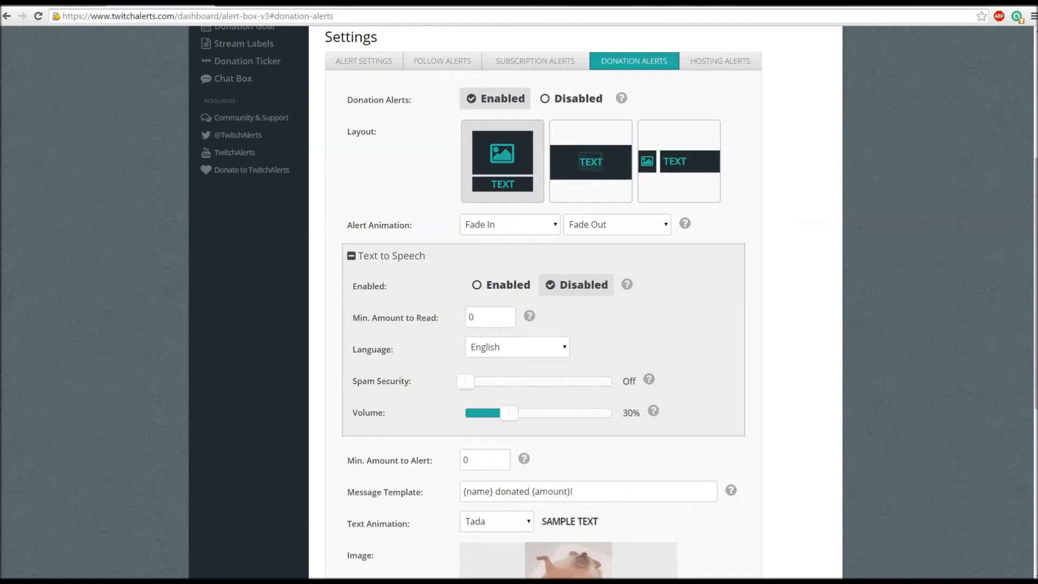
{"action": "left_click", "coordinate": [351, 255]}
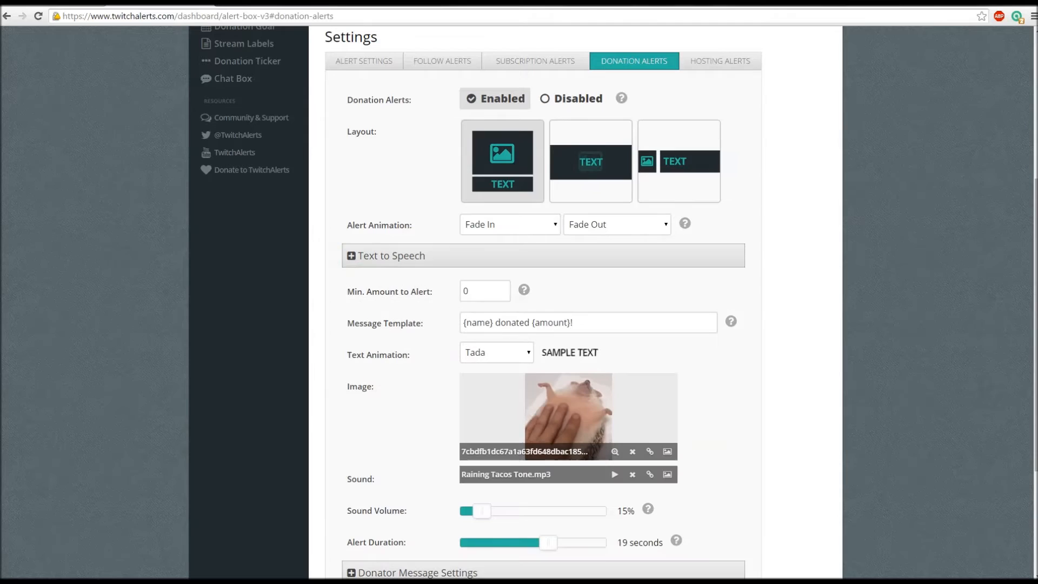
{"action": "left_click", "coordinate": [350, 255]}
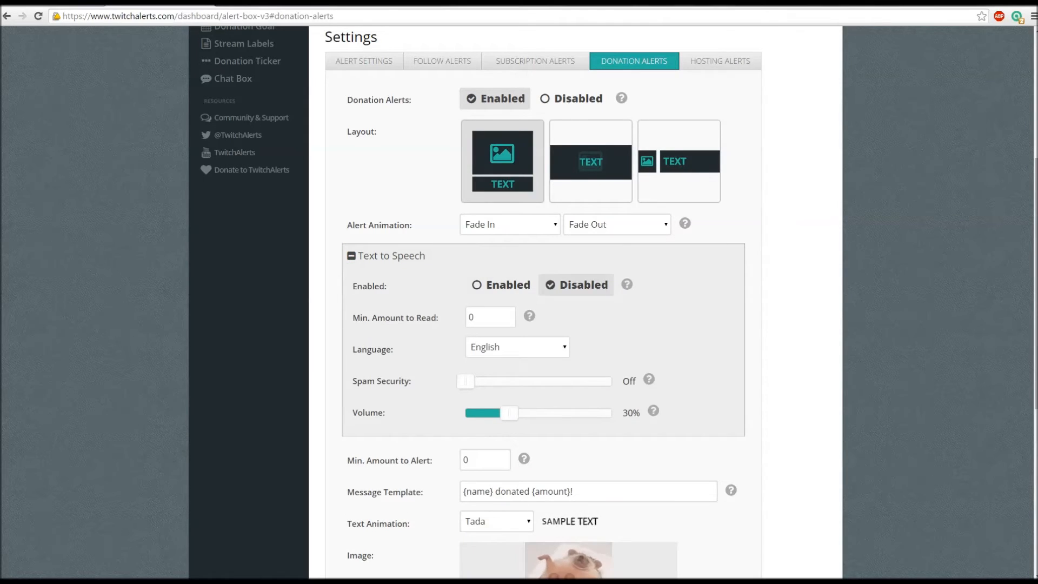
{"action": "left_click", "coordinate": [350, 255]}
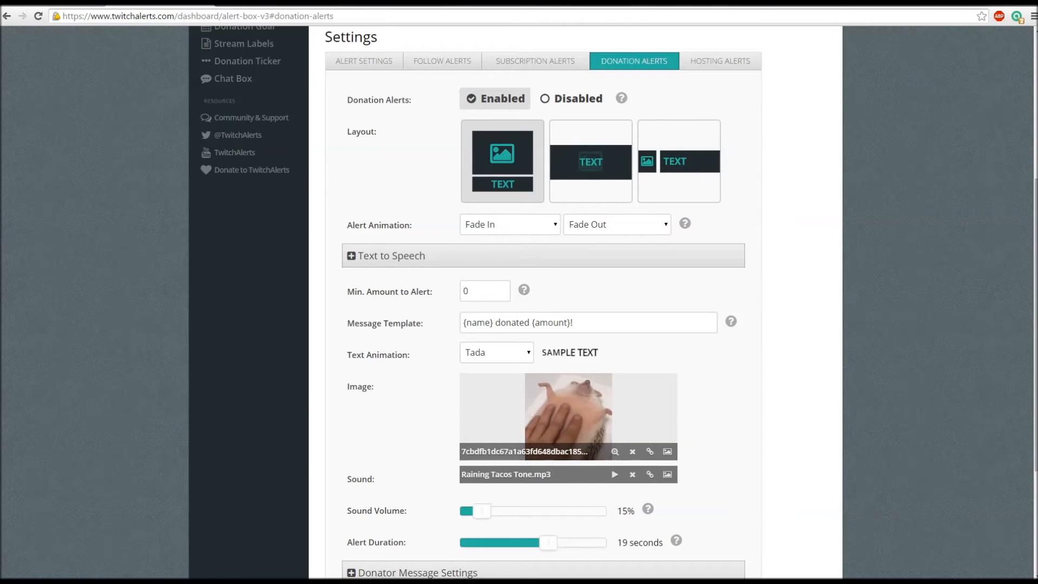
Examine the minimum alert amount and the wording of the donation message template without editing either one.
{"action": "left_click", "coordinate": [471, 291]}
{"action": "left_click", "coordinate": [471, 291]}
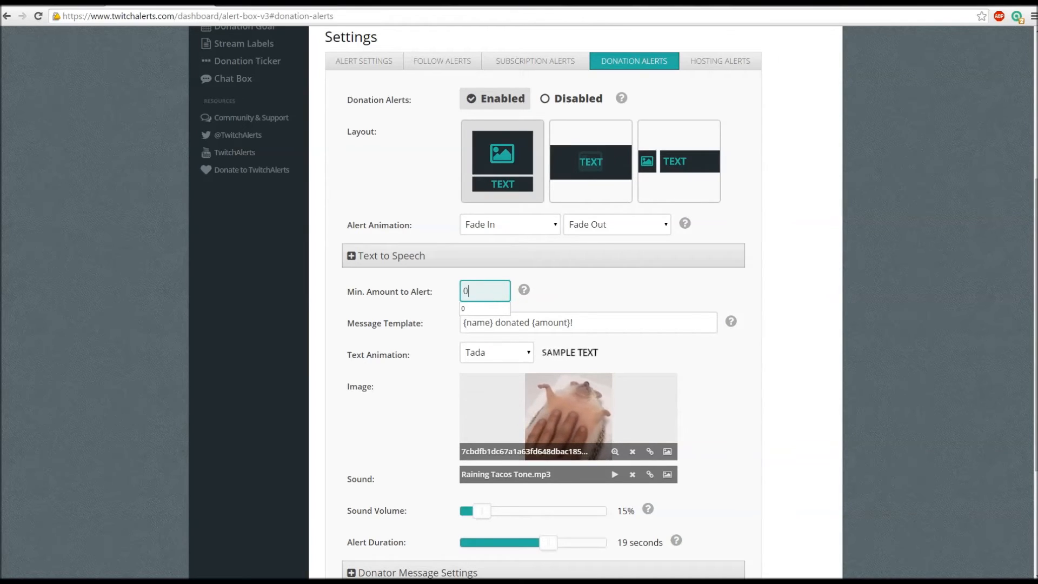
{"action": "left_click", "coordinate": [610, 322]}
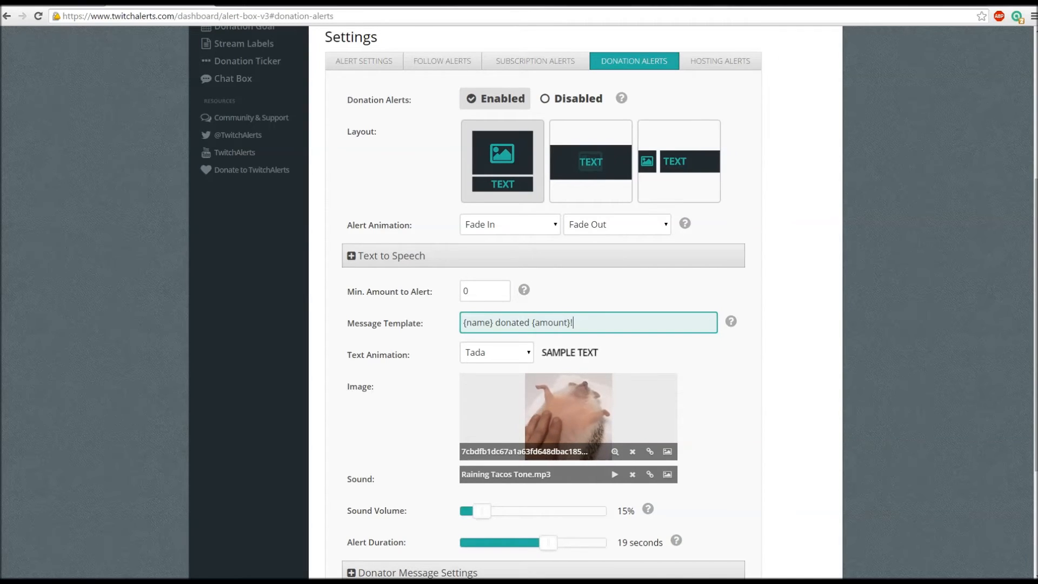
{"action": "left_click_drag", "start_coordinate": [494, 320], "coordinate": [529, 323]}
{"action": "left_click", "coordinate": [501, 323]}
{"action": "left_click", "coordinate": [558, 322]}
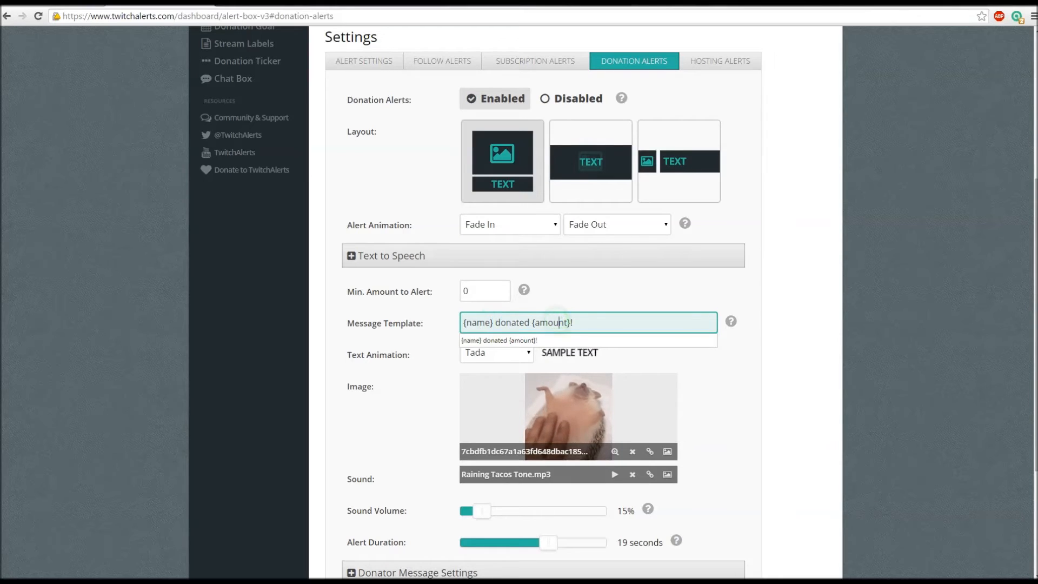
{"action": "left_click", "coordinate": [624, 320]}
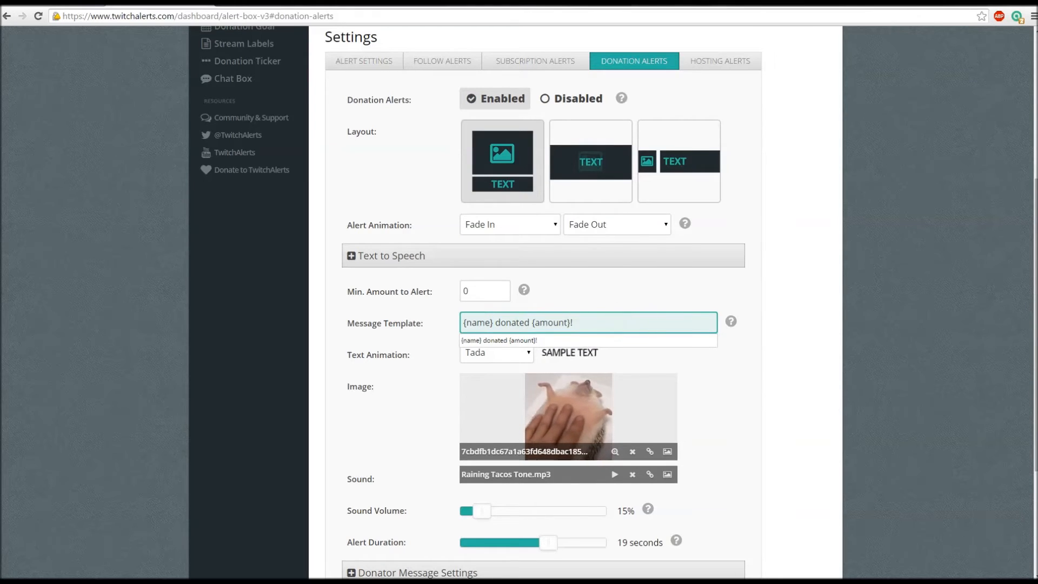
{"action": "triple_click", "coordinate": [611, 319]}
{"action": "left_click", "coordinate": [607, 322]}
{"action": "triple_click", "coordinate": [621, 319]}
{"action": "left_click", "coordinate": [595, 319]}
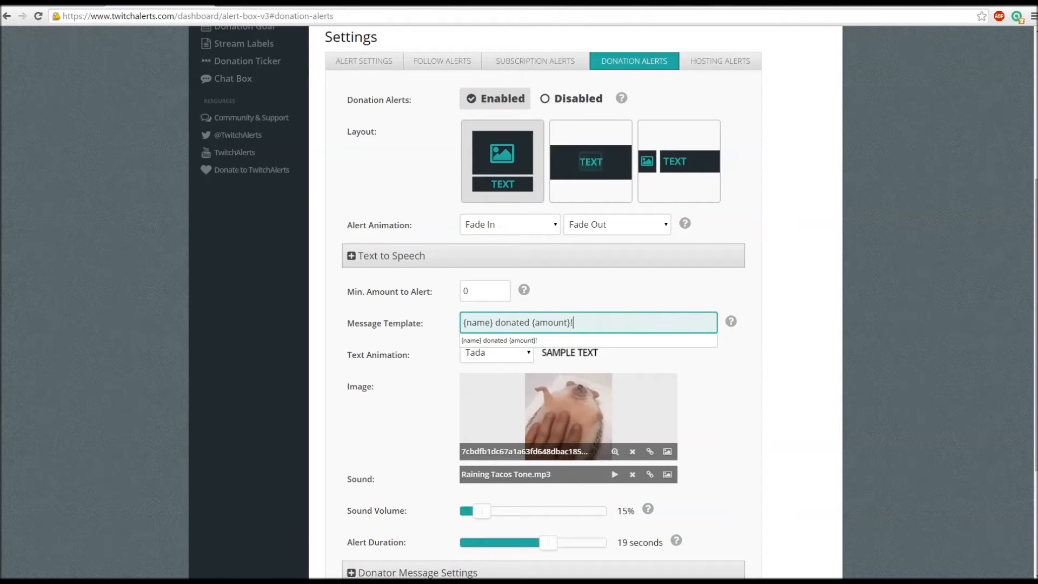
{"action": "left_click_drag", "start_coordinate": [469, 325], "coordinate": [512, 323]}
{"action": "left_click", "coordinate": [512, 322]}
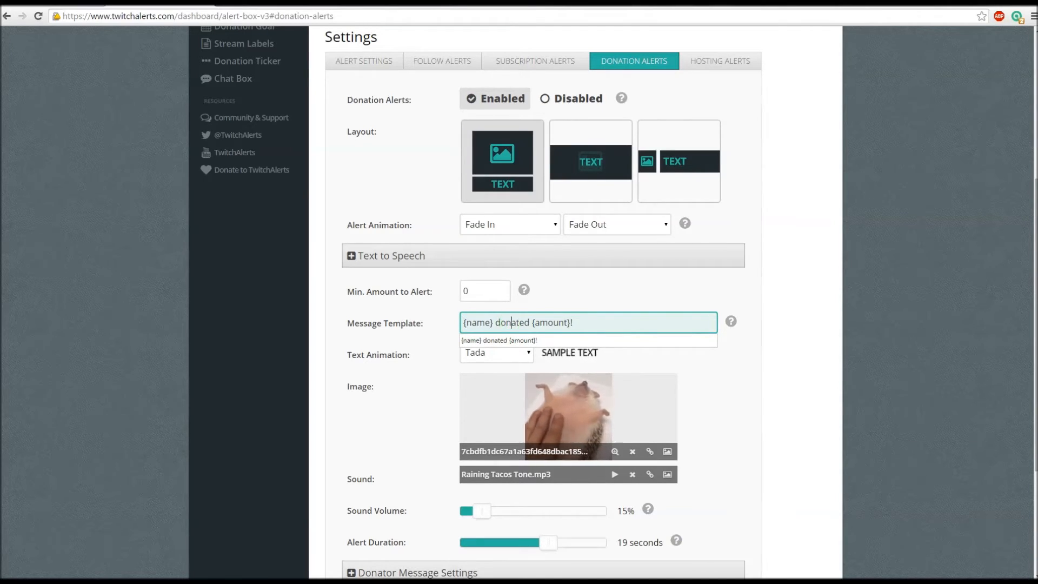
{"action": "left_click", "coordinate": [641, 317]}
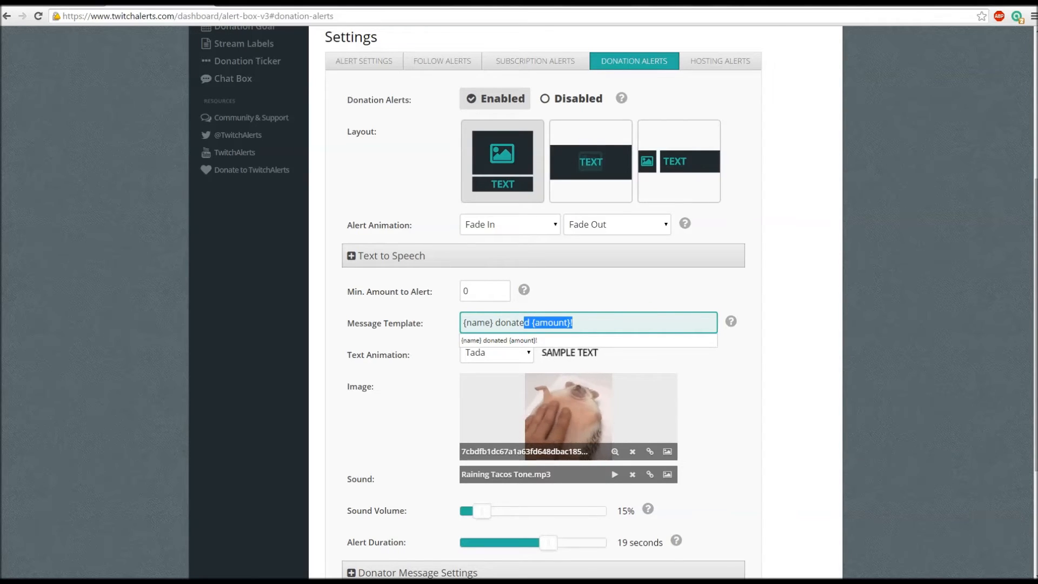
{"action": "left_click", "coordinate": [635, 326]}
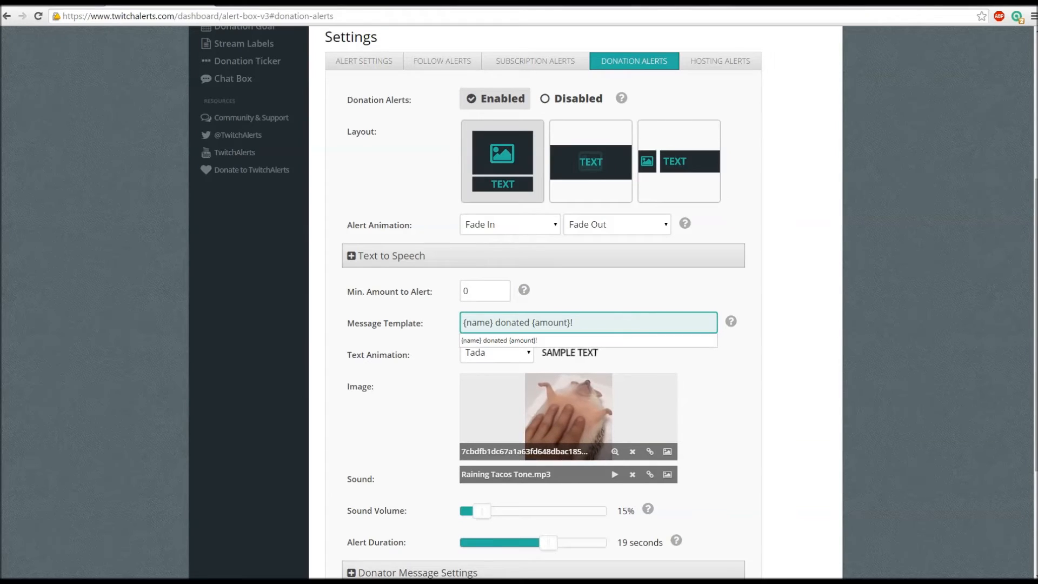
{"action": "left_click", "coordinate": [431, 340]}
{"action": "left_click", "coordinate": [586, 355]}
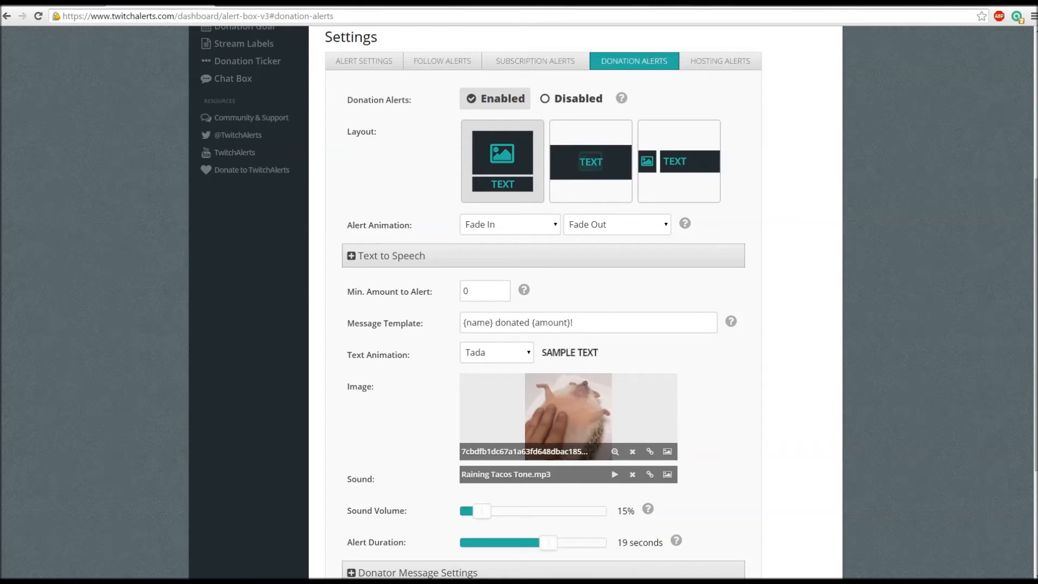
Try the Bounce and Pulse text animations for the donation message, and set the animation back to Tada.
{"action": "left_click", "coordinate": [495, 352]}
{"action": "left_click", "coordinate": [474, 380]}
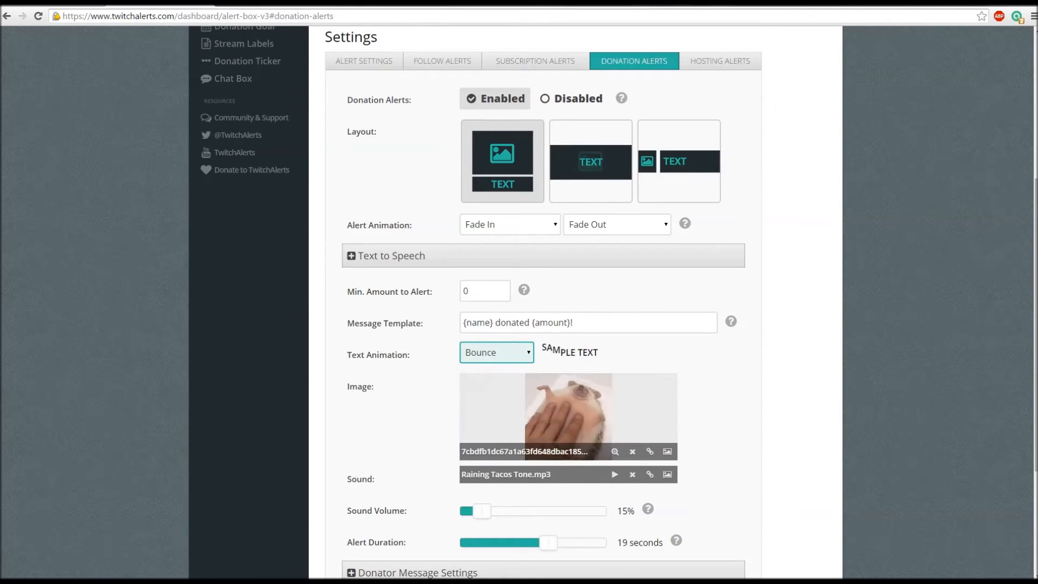
{"action": "left_click", "coordinate": [496, 352]}
{"action": "left_click", "coordinate": [476, 395]}
{"action": "left_click", "coordinate": [497, 349]}
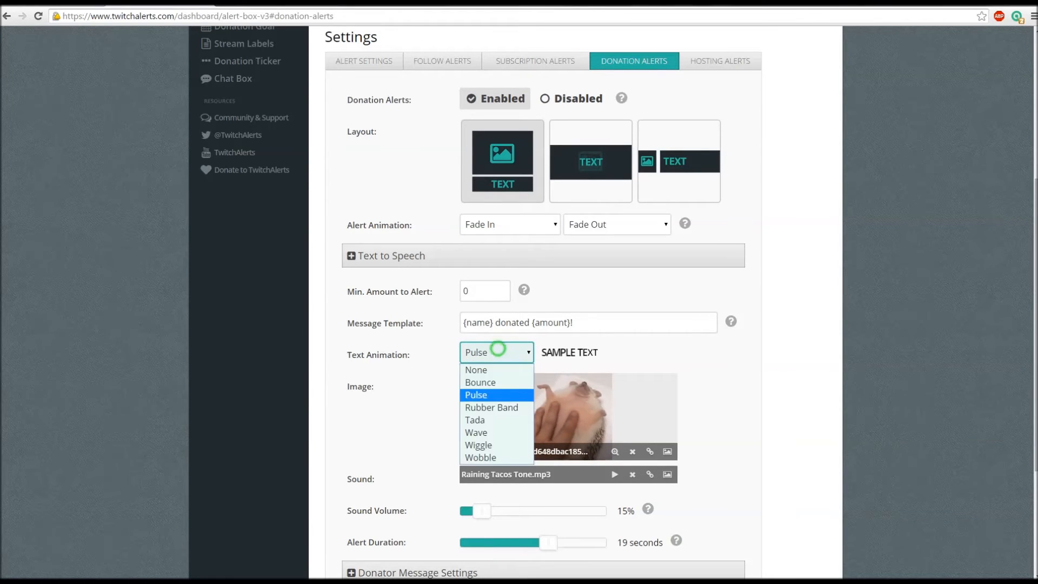
{"action": "left_click", "coordinate": [475, 419]}
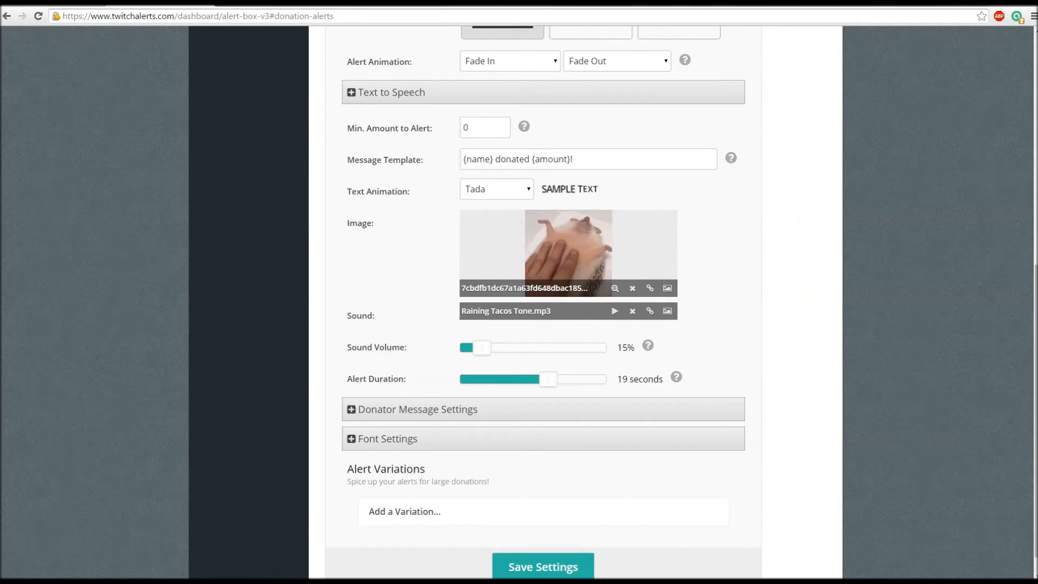
Open the media gallery for the donation alert image and view the uploaded images.
{"action": "left_click", "coordinate": [811, 293]}
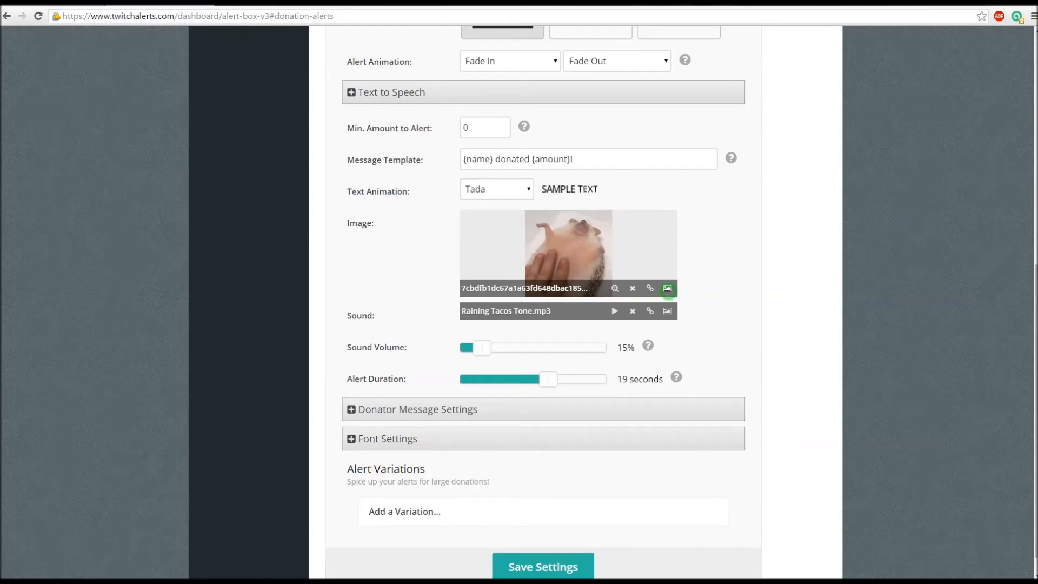
{"action": "left_click", "coordinate": [667, 287]}
{"action": "left_click_drag", "start_coordinate": [256, 67], "coordinate": [315, 71]}
{"action": "left_click", "coordinate": [699, 287]}
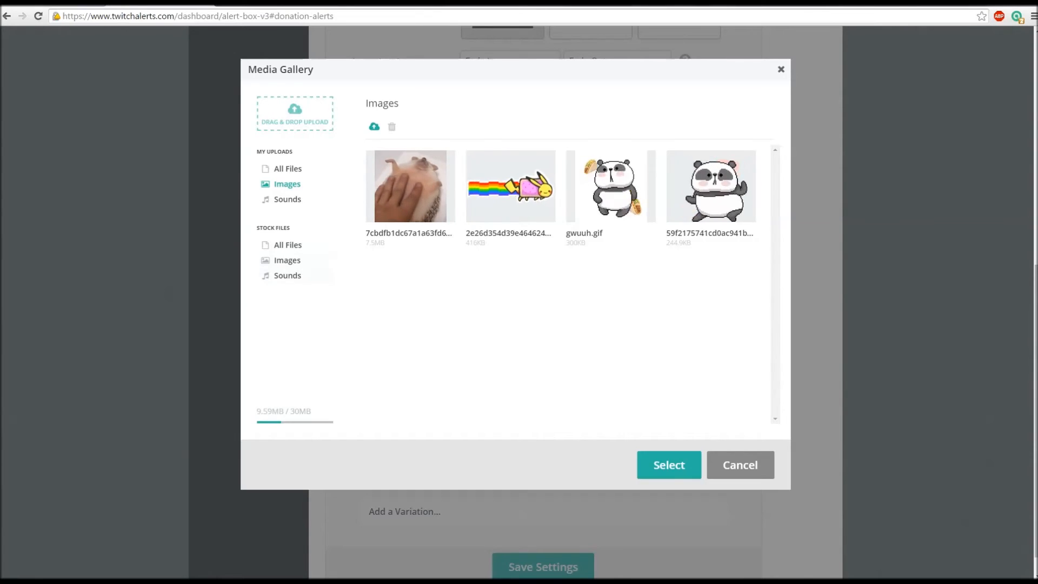
Browse the stock images in the media gallery and close the gallery without choosing a file.
{"action": "left_click", "coordinate": [287, 260]}
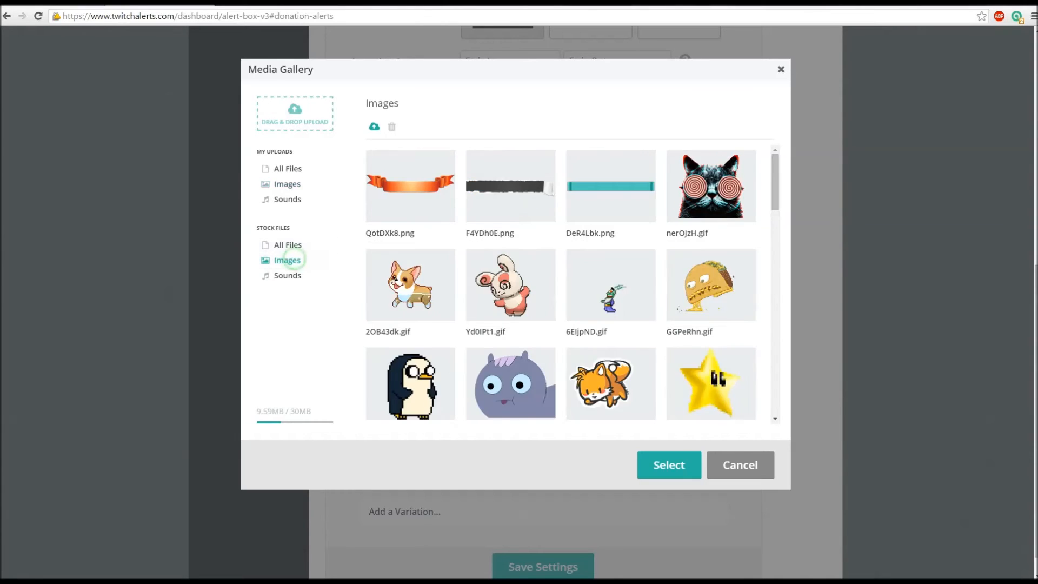
{"action": "scroll", "coordinate": [571, 287], "scroll_direction": "down", "scroll_amount": 2}
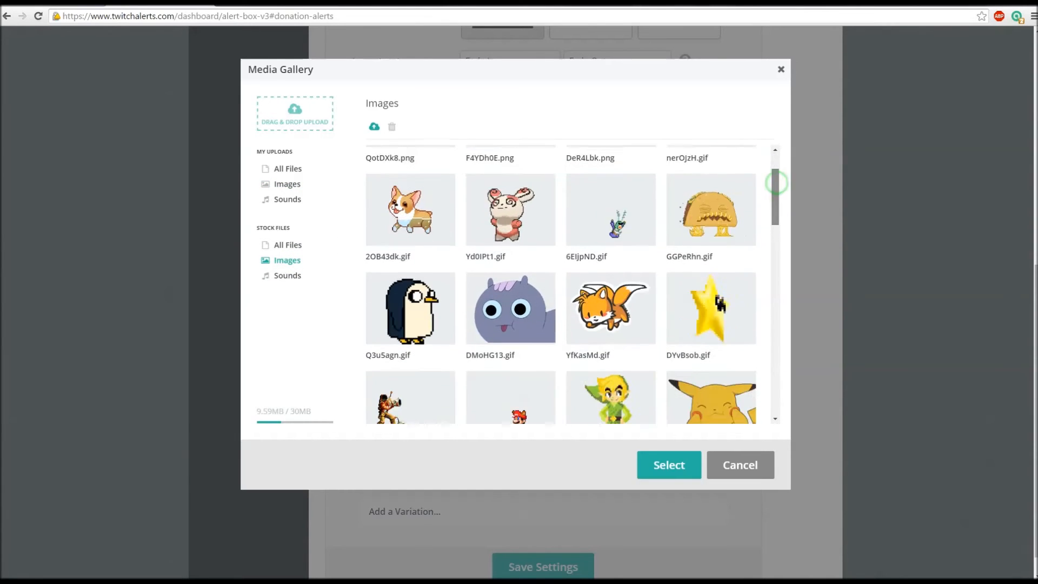
{"action": "scroll", "coordinate": [561, 285], "scroll_direction": "down", "scroll_amount": 3}
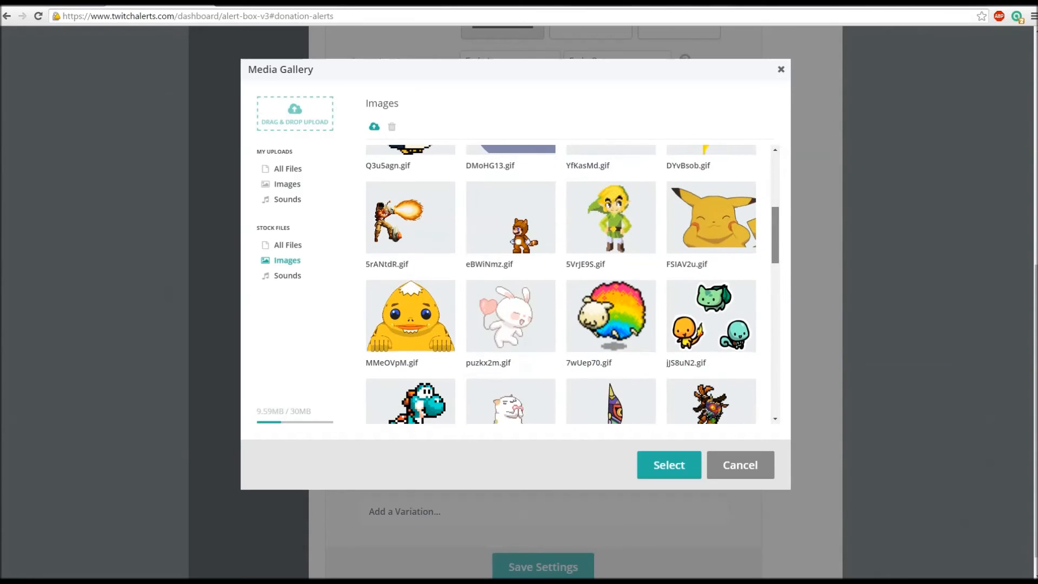
{"action": "scroll", "coordinate": [562, 284], "scroll_direction": "down", "scroll_amount": 5}
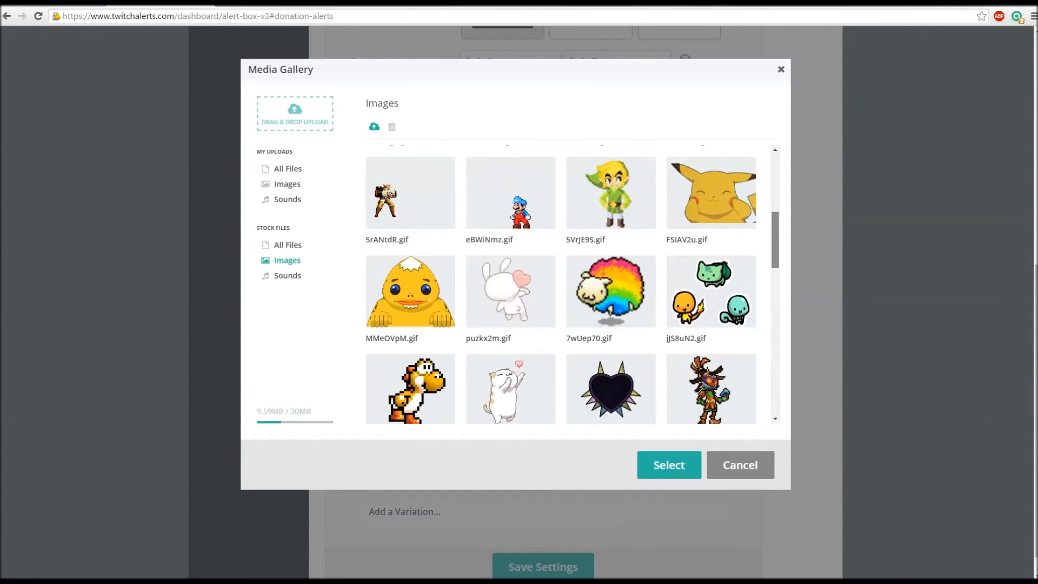
{"action": "scroll", "coordinate": [570, 285], "scroll_direction": "down", "scroll_amount": 6}
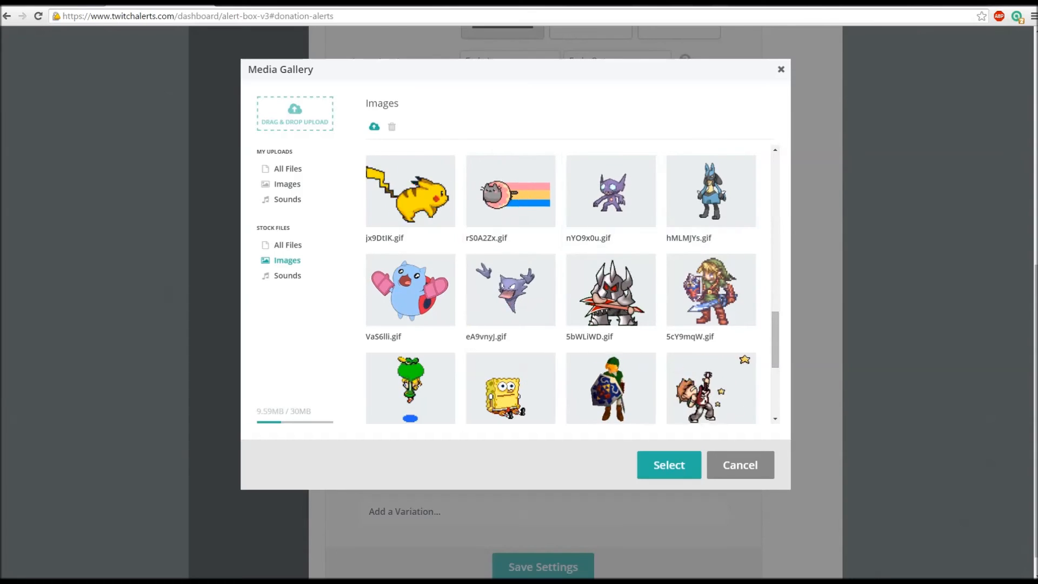
{"action": "left_click", "coordinate": [306, 276]}
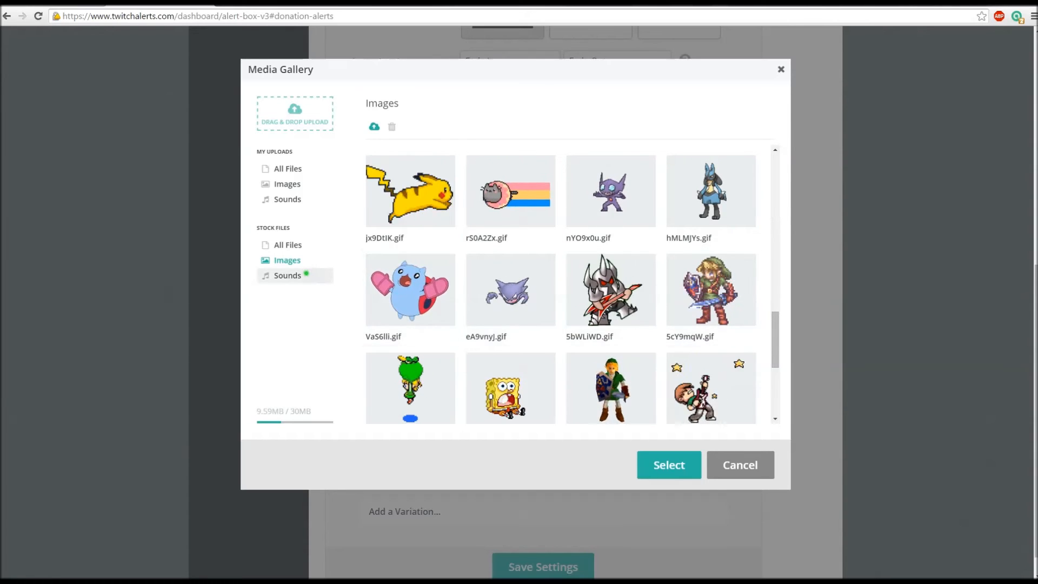
{"action": "left_click_drag", "start_coordinate": [774, 400], "coordinate": [775, 241]}
{"action": "left_click", "coordinate": [762, 470]}
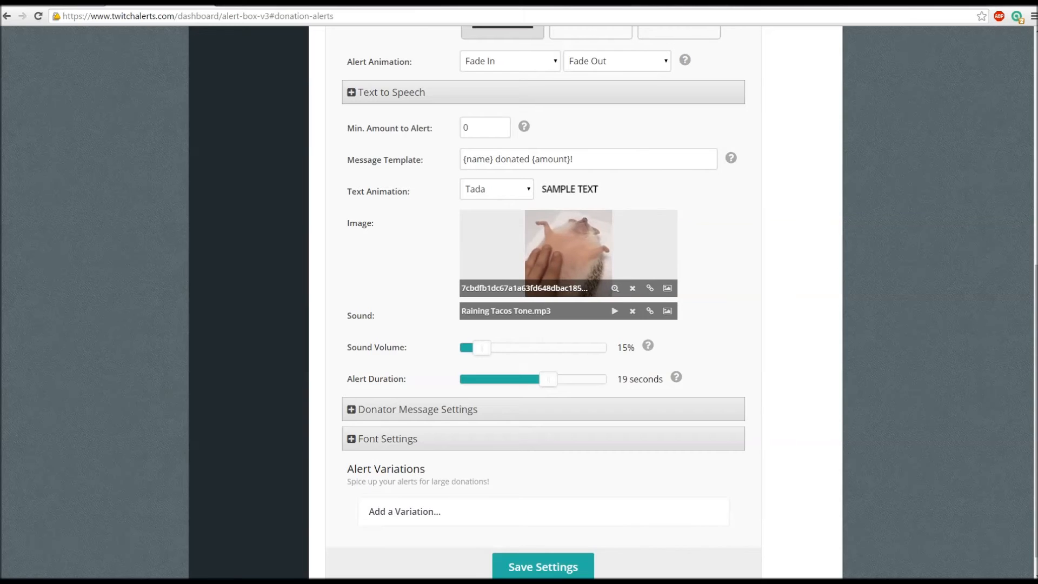
Launch the Alert Box widget in its own window and arrange it beside a reduced TwitchAlerts dashboard window over OBS.
{"action": "scroll", "coordinate": [519, 303], "scroll_direction": "up", "scroll_amount": 8}
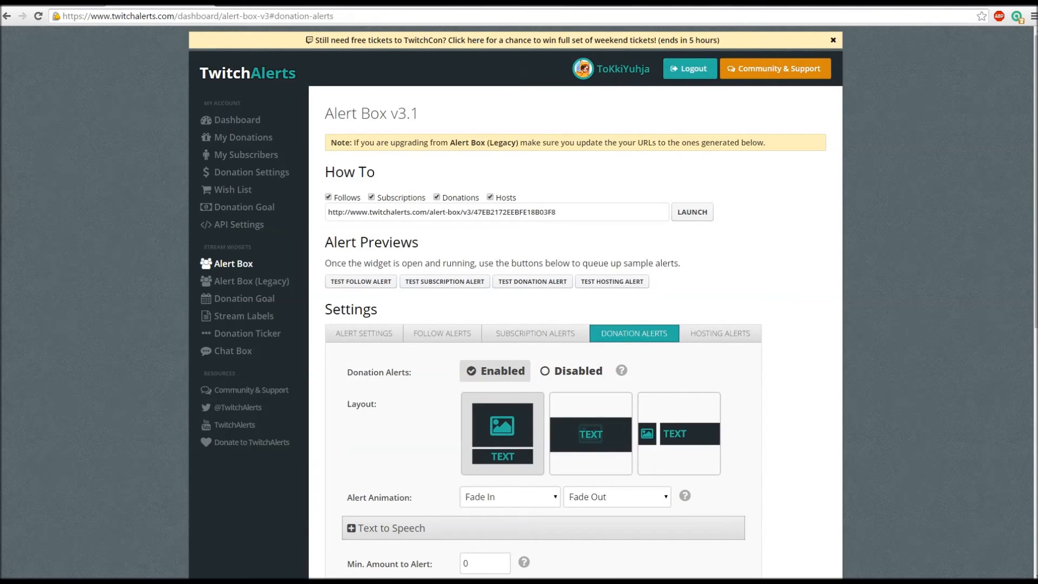
{"action": "scroll", "coordinate": [519, 302], "scroll_direction": "down", "scroll_amount": 4}
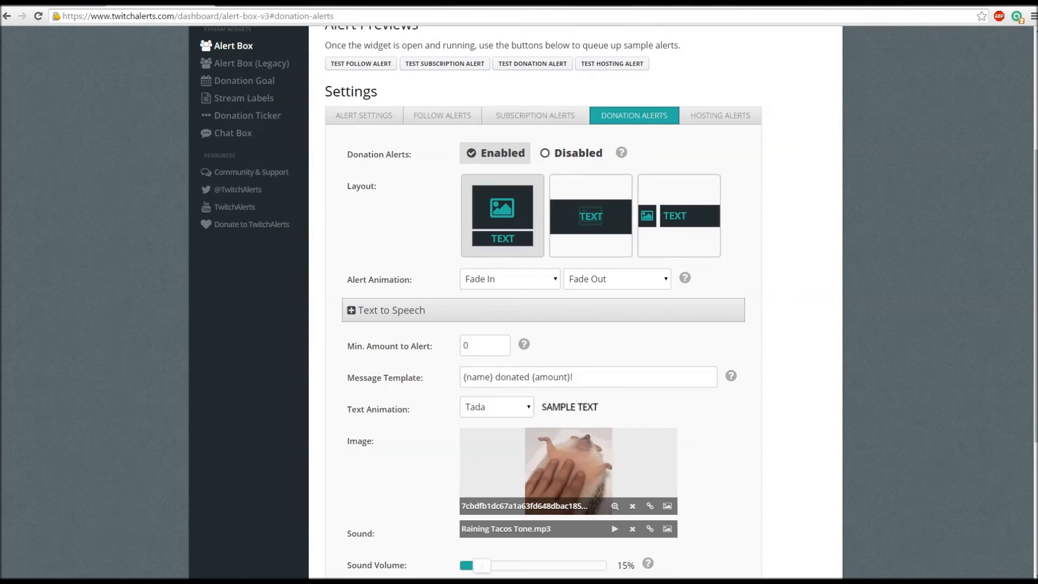
{"action": "scroll", "coordinate": [519, 302], "scroll_direction": "down", "scroll_amount": 5}
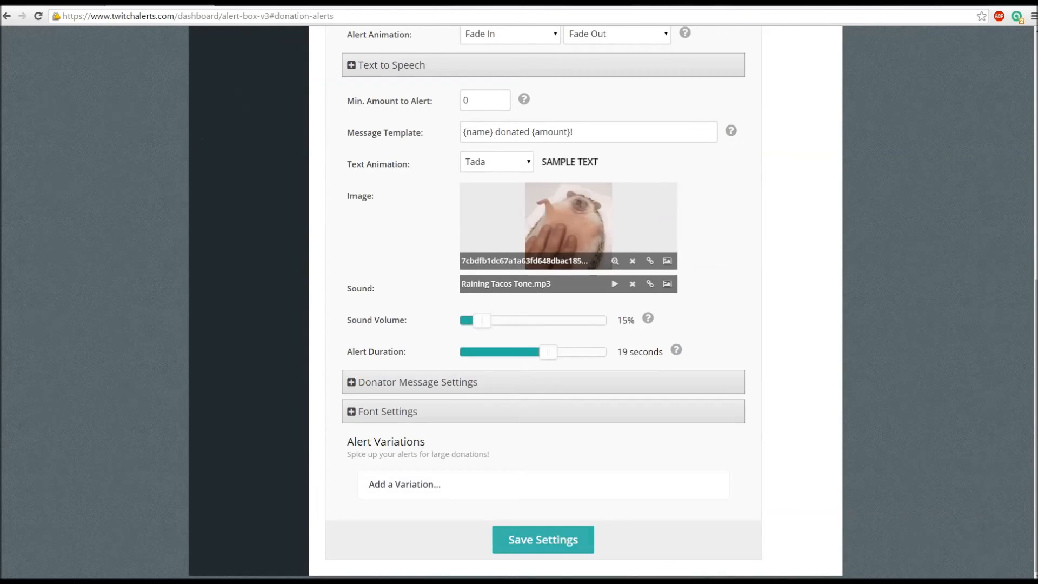
{"action": "scroll", "coordinate": [519, 302], "scroll_direction": "up", "scroll_amount": 9}
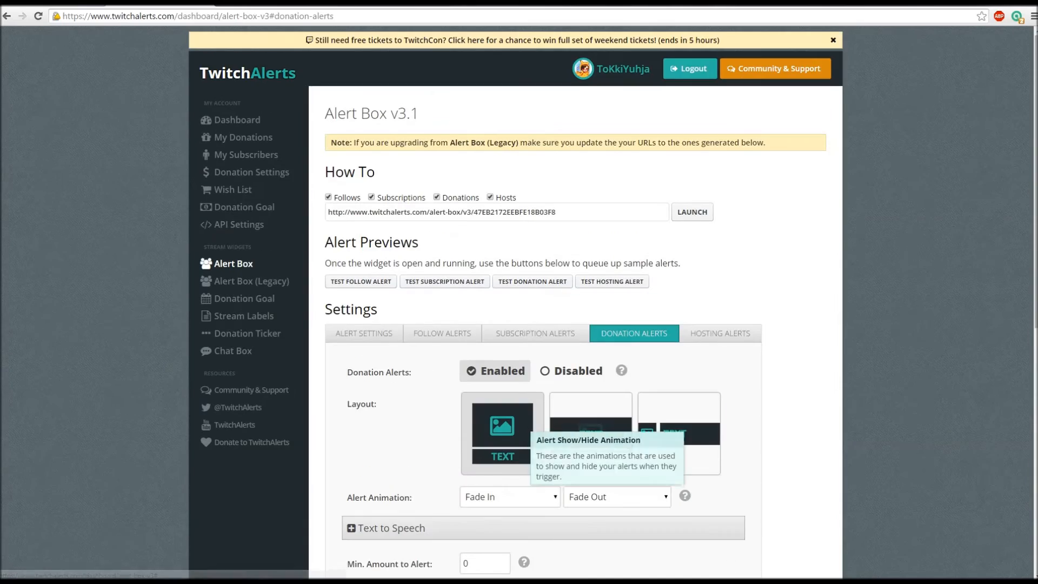
{"action": "left_click", "coordinate": [691, 211]}
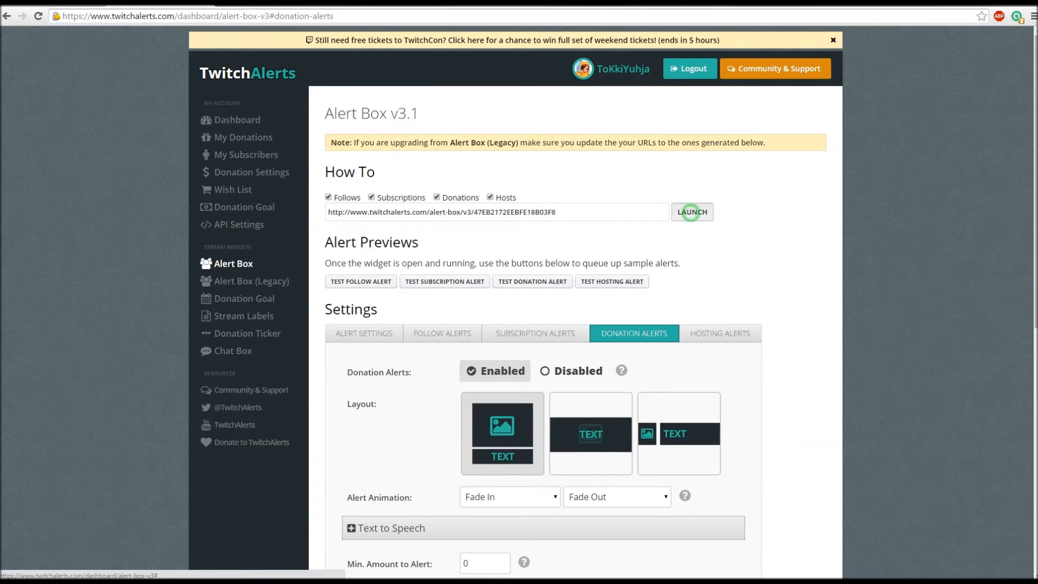
{"action": "left_click_drag", "start_coordinate": [603, 6], "coordinate": [569, 71]}
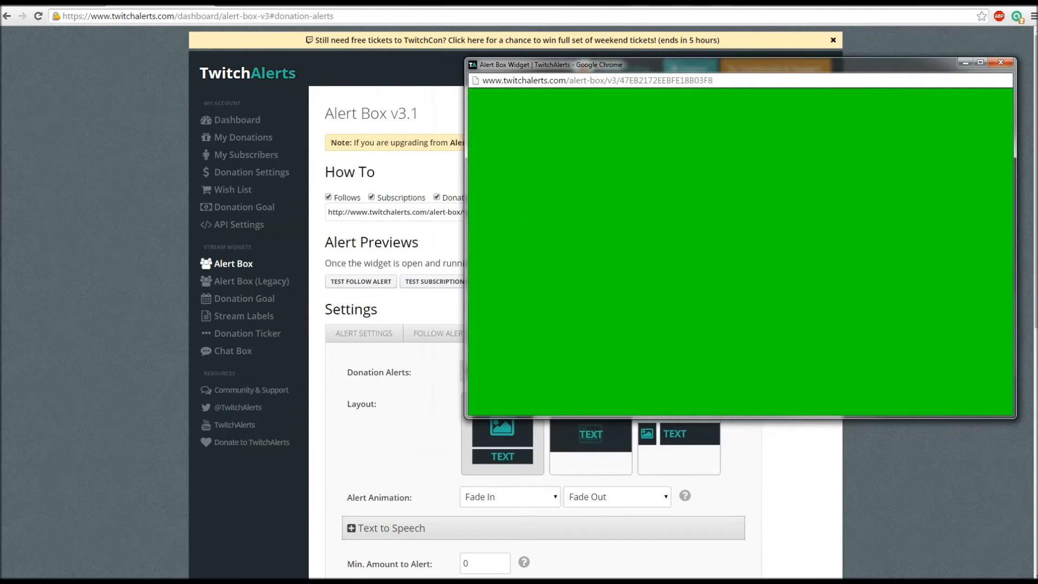
{"action": "left_click_drag", "start_coordinate": [486, 4], "coordinate": [242, 39]}
{"action": "left_click_drag", "start_coordinate": [576, 64], "coordinate": [599, 66]}
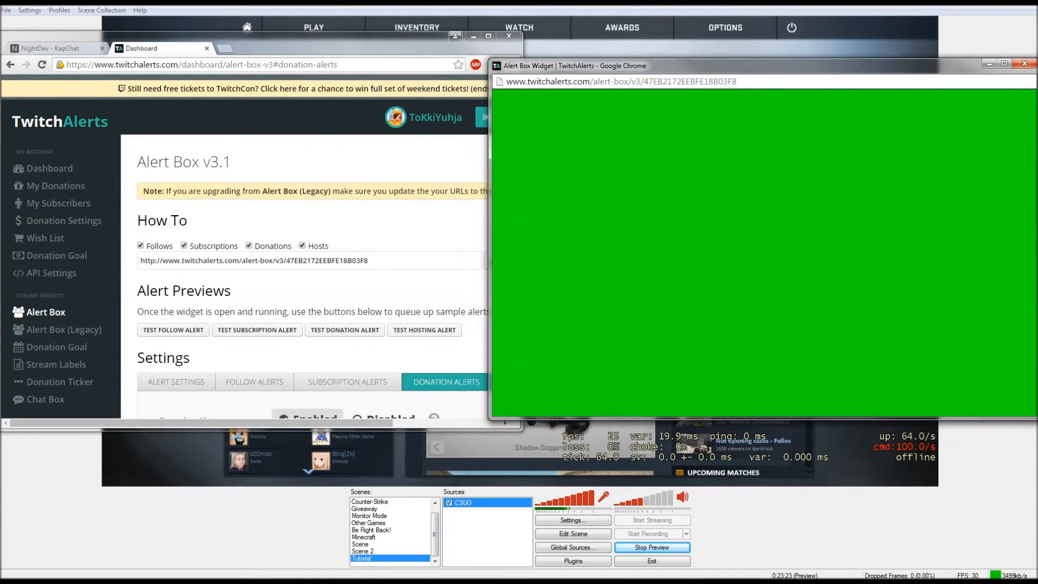
Stop the stream preview in OBS and bring the Alert Box widget and TwitchAlerts dashboard windows back in front.
{"action": "left_click", "coordinate": [663, 547]}
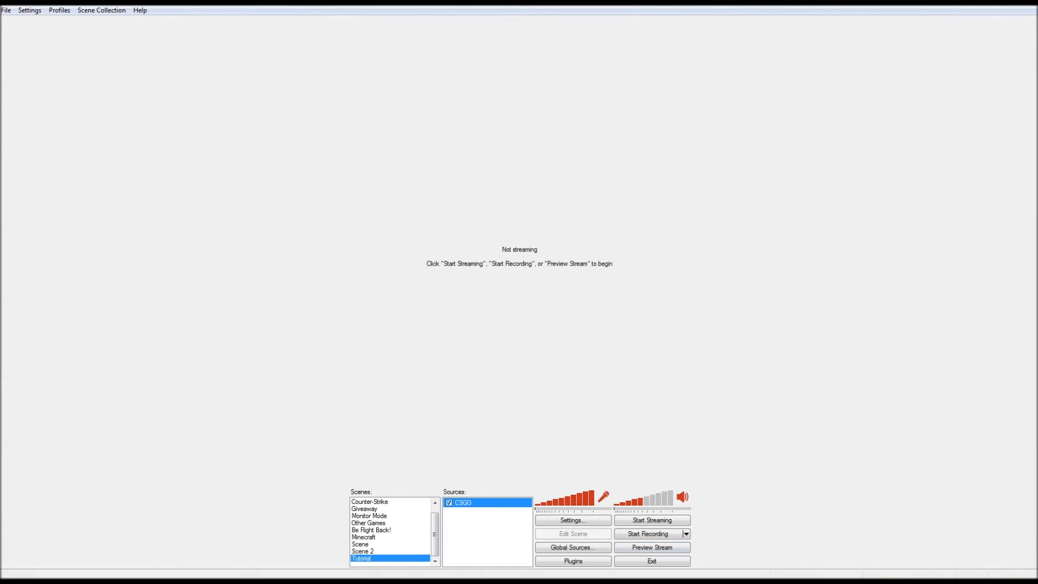
{"action": "key", "text": "alt+Tab"}
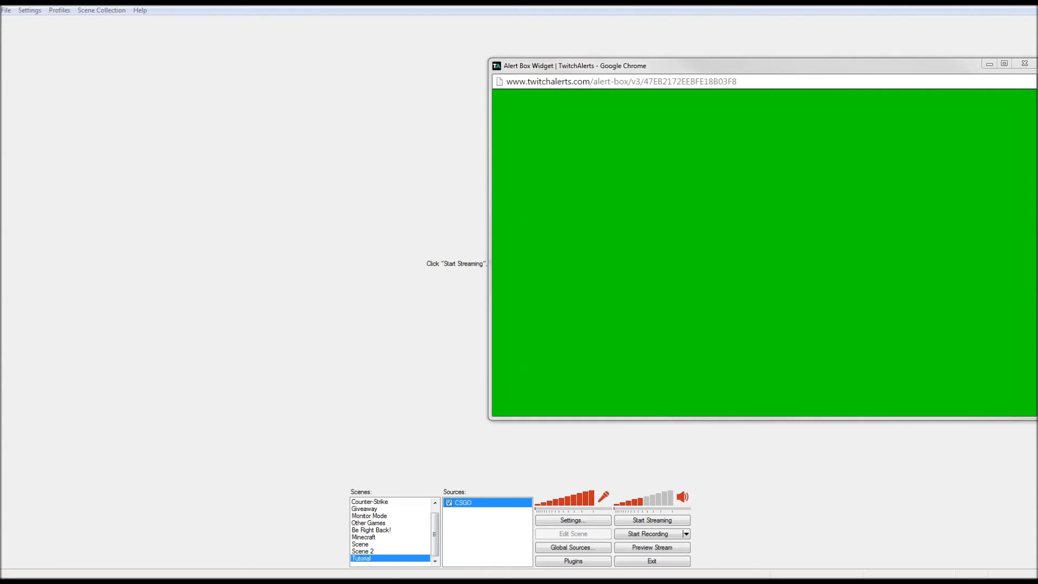
{"action": "key", "text": "alt+Tab"}
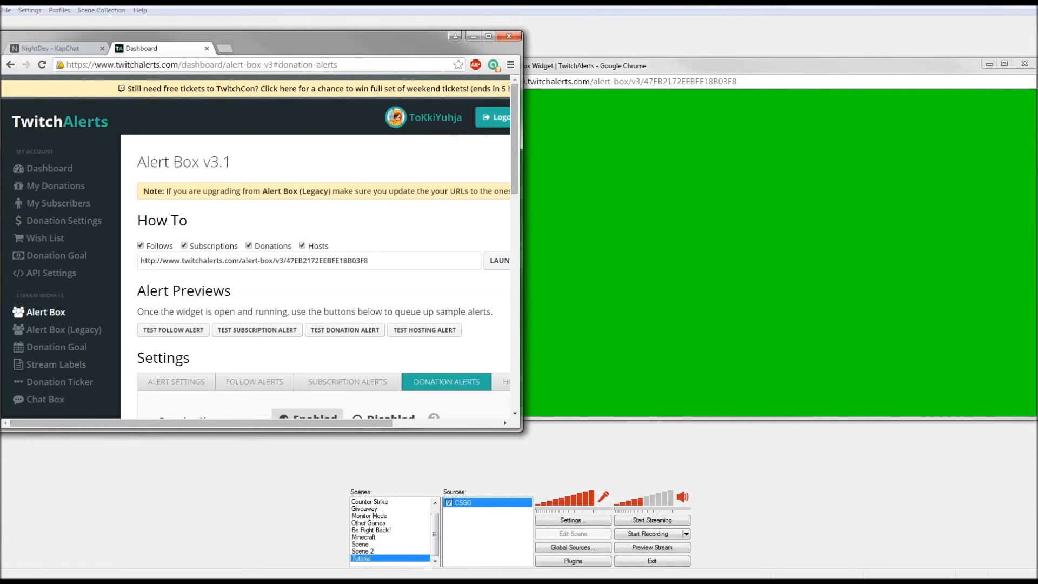
Send a test donation alert to the Alert Box widget, then close the widget window.
{"action": "left_click", "coordinate": [344, 329]}
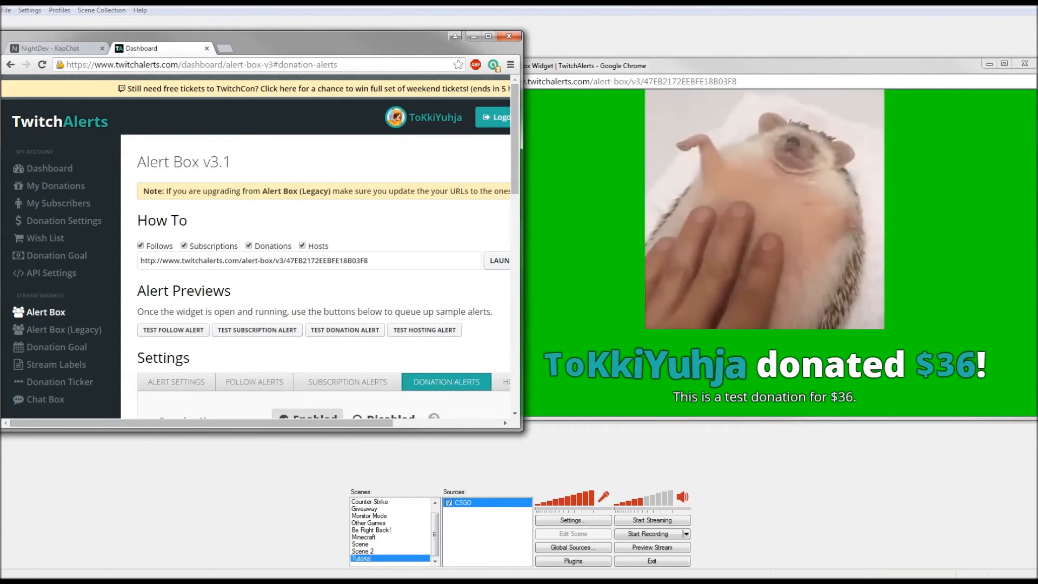
{"action": "mouse_move", "coordinate": [735, 65]}
{"action": "left_mouse_down"}
{"action": "mouse_move", "coordinate": [605, 48]}
{"action": "mouse_move", "coordinate": [725, 62]}
{"action": "left_mouse_up"}
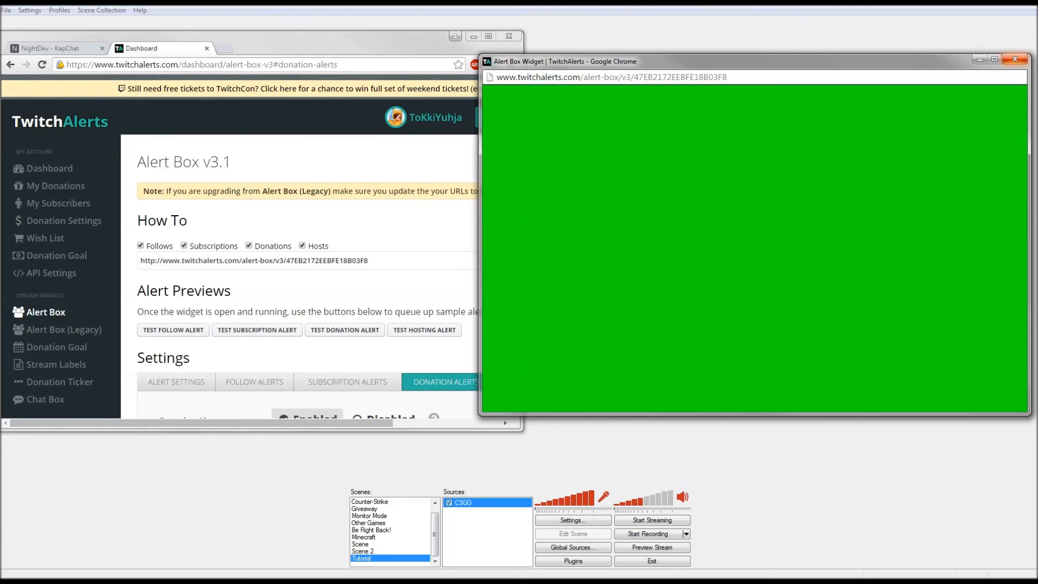
{"action": "left_click", "coordinate": [1015, 59]}
Move the TwitchAlerts dashboard window towards the middle of OBS and bring the Alert Box URL and Launch option into view.
{"action": "left_click_drag", "start_coordinate": [50, 30], "coordinate": [421, 42]}
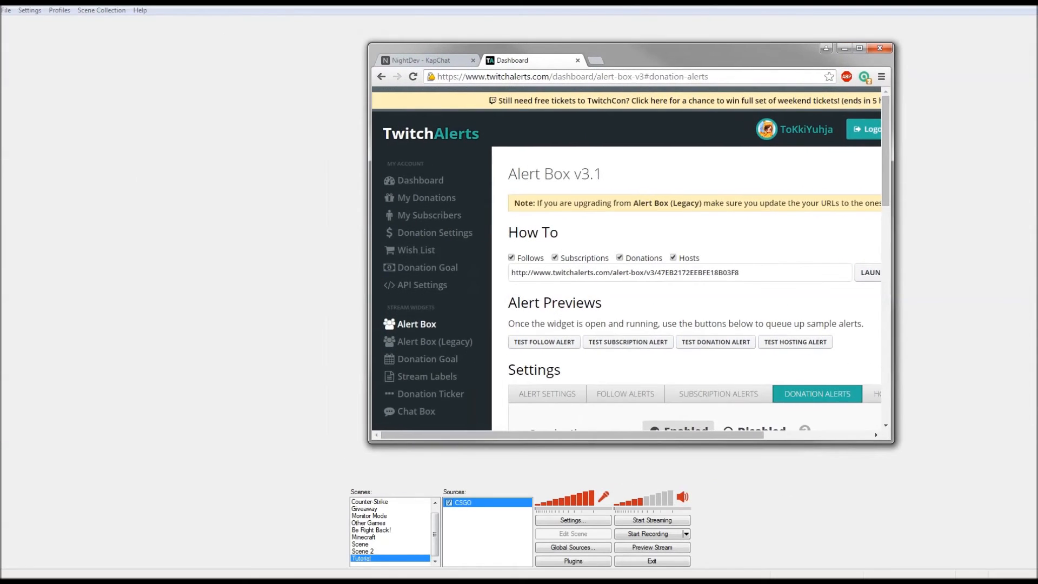
{"action": "scroll", "coordinate": [687, 254], "scroll_direction": "down", "scroll_amount": 15}
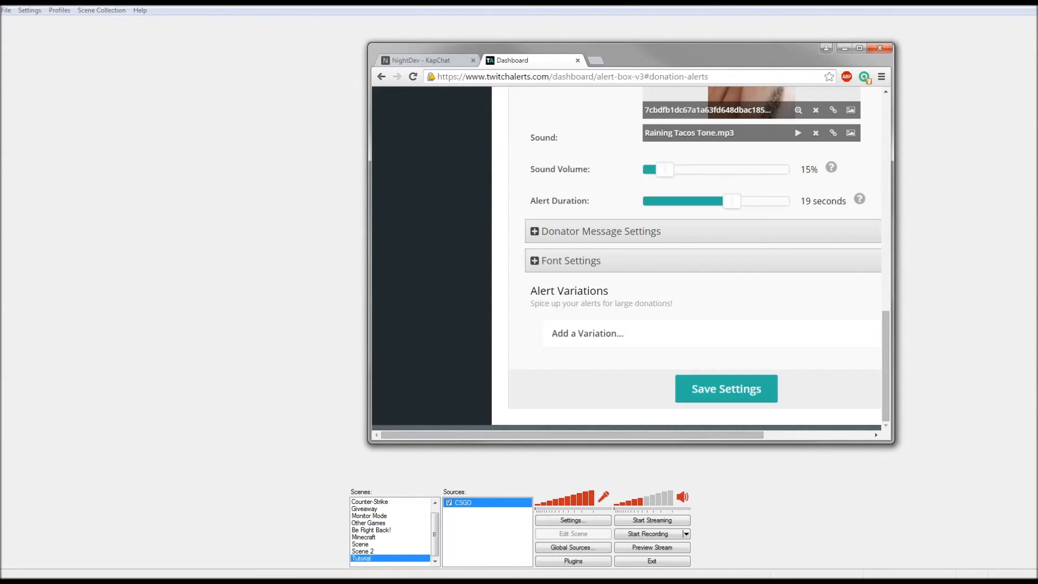
{"action": "scroll", "coordinate": [687, 254], "scroll_direction": "up", "scroll_amount": 15}
{"action": "left_click_drag", "start_coordinate": [708, 435], "coordinate": [764, 435]}
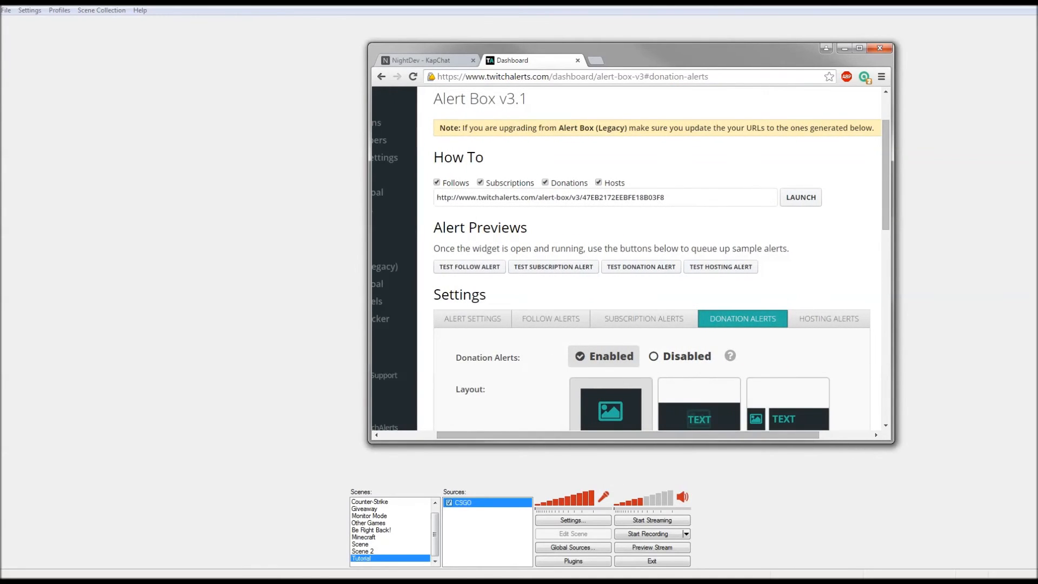
Start the stream preview in OBS, deselect the CSGO source and look over the existing global sources.
{"action": "left_click", "coordinate": [654, 547]}
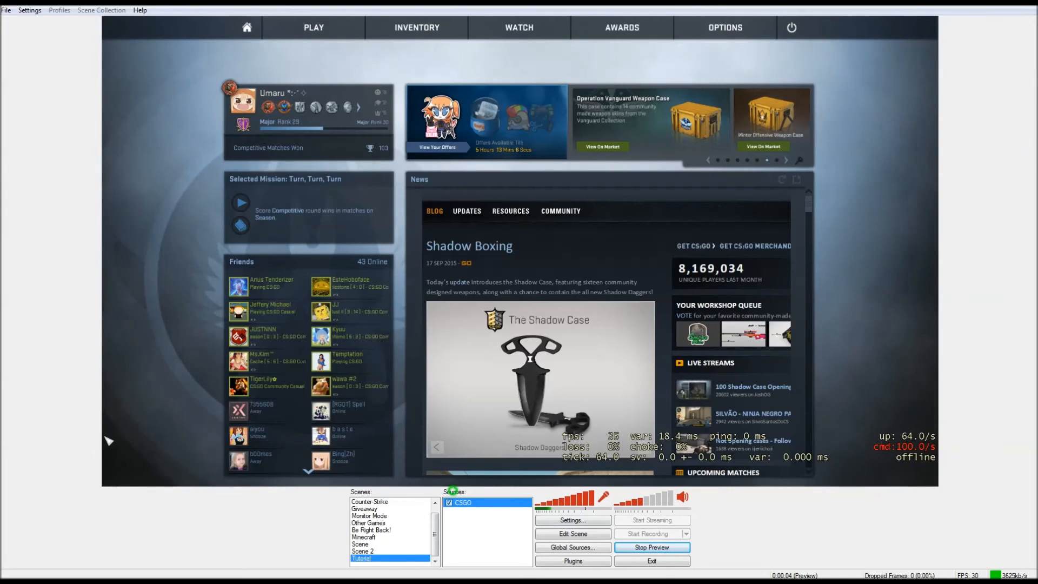
{"action": "left_click", "coordinate": [489, 528]}
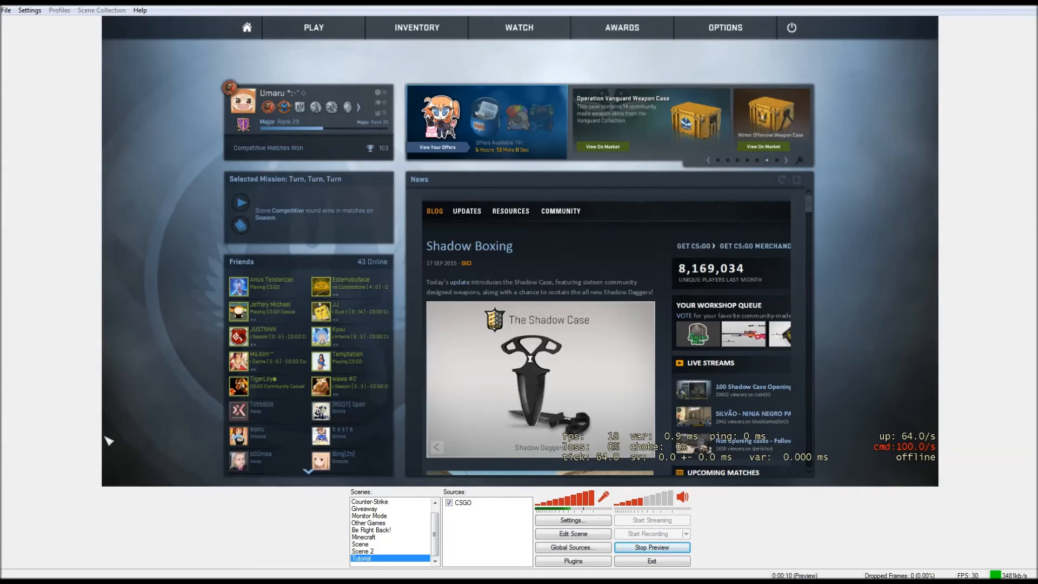
{"action": "left_click", "coordinate": [572, 547]}
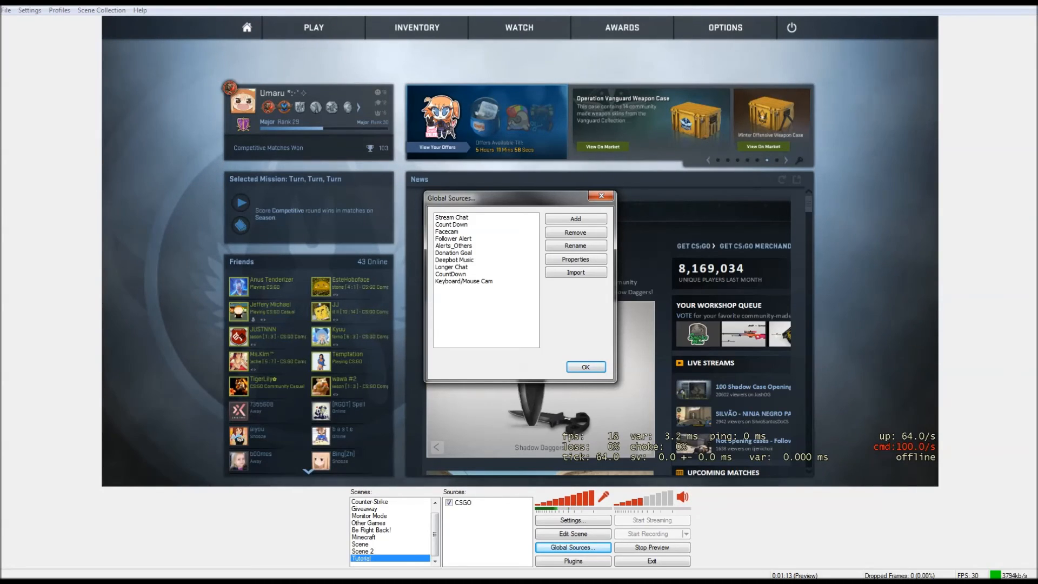
{"action": "left_click", "coordinate": [592, 366]}
Add a CLR Browser global source named Alerts.
{"action": "left_click", "coordinate": [573, 547]}
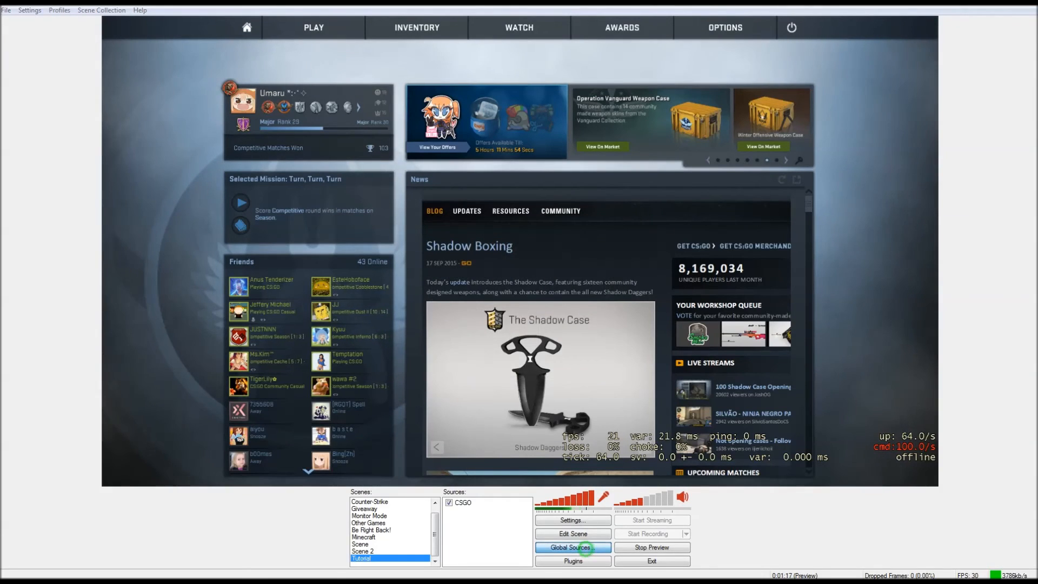
{"action": "left_click", "coordinate": [576, 218]}
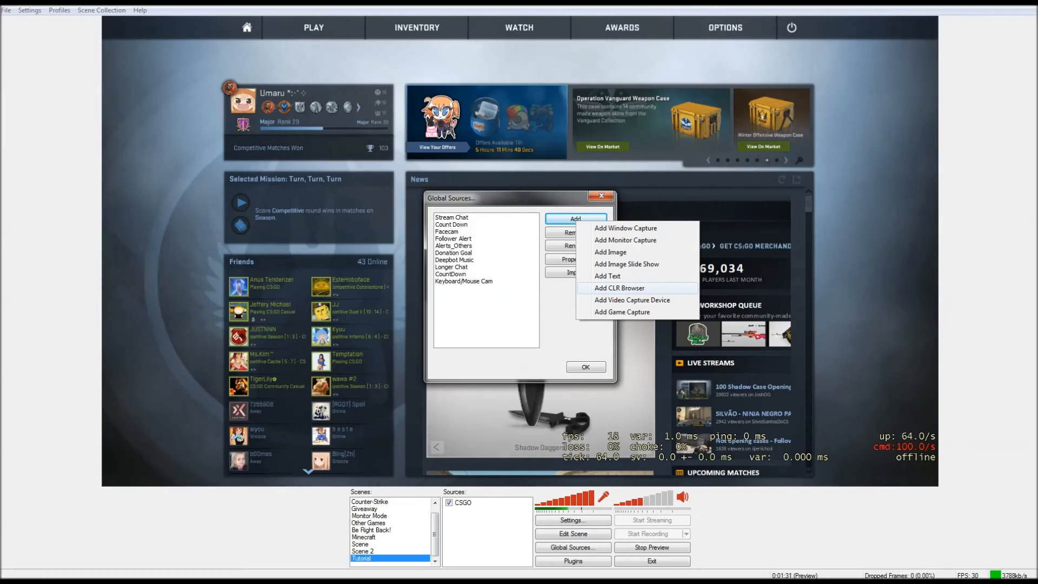
{"action": "left_click", "coordinate": [645, 287]}
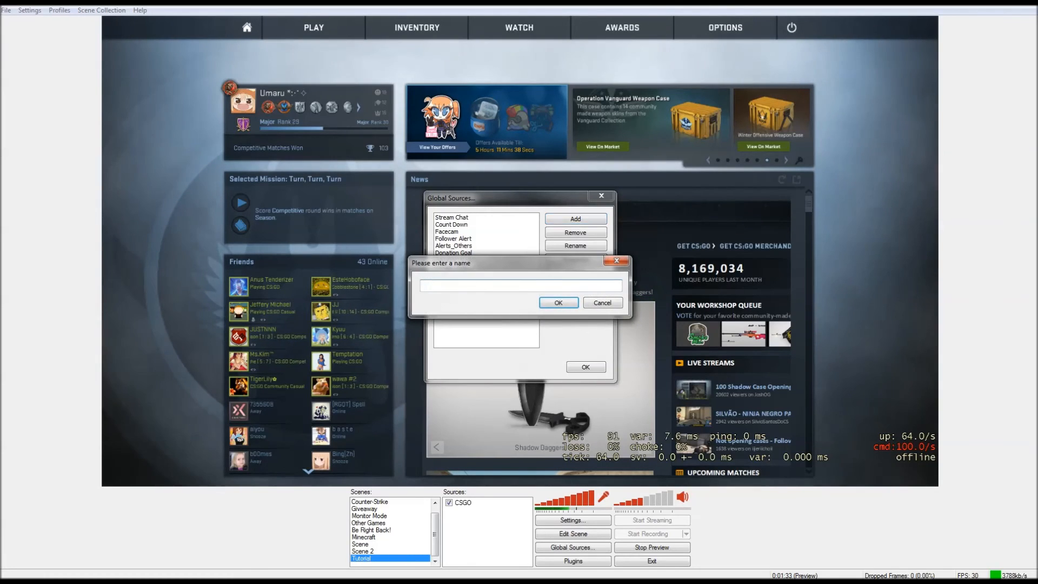
{"action": "type", "text": "Alerts"}
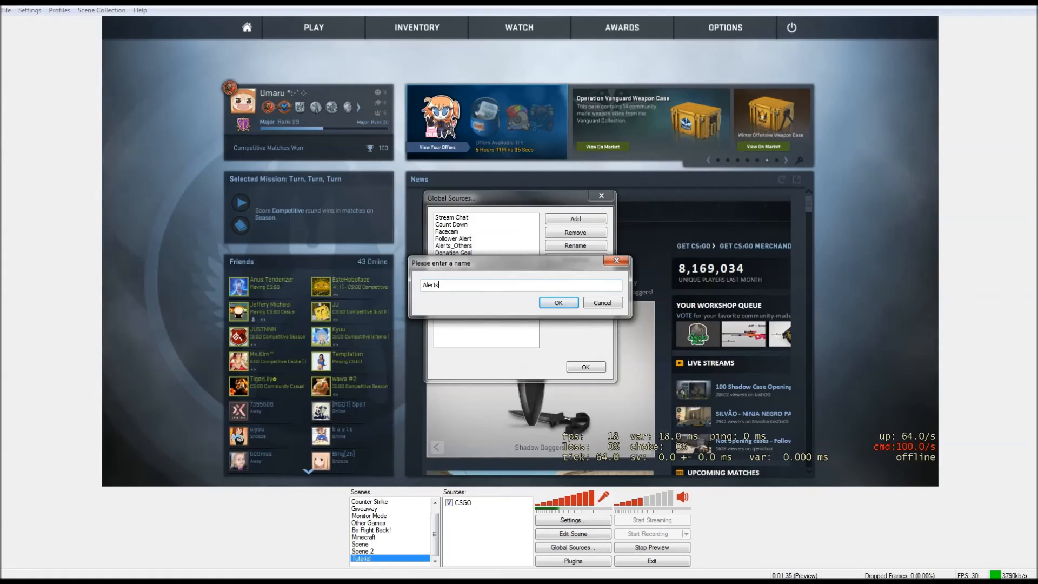
{"action": "key", "text": "Return"}
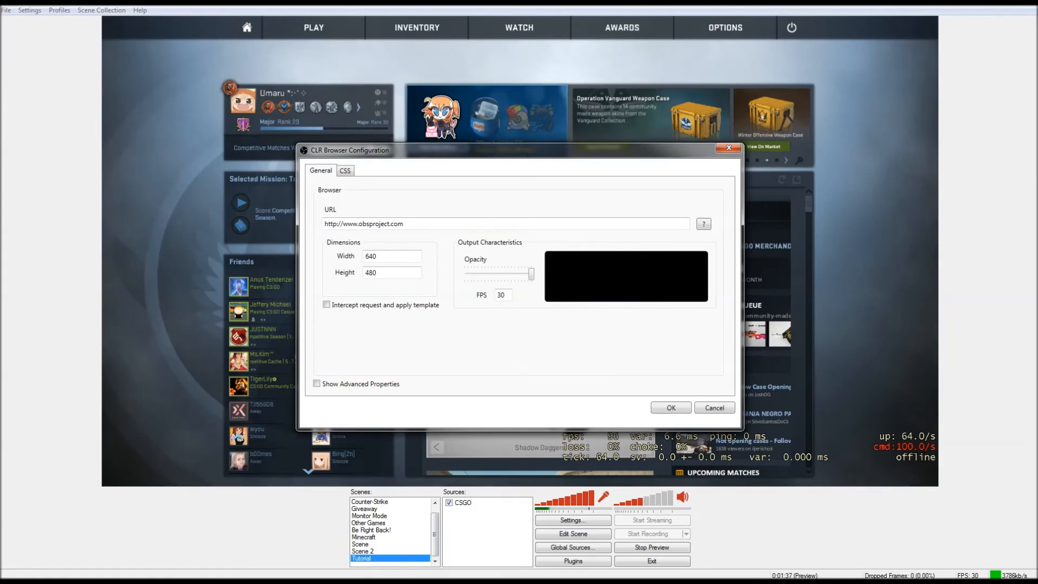
Clear the default URL in the Alerts source's CLR Browser configuration.
{"action": "left_click_drag", "start_coordinate": [378, 149], "coordinate": [404, 131]}
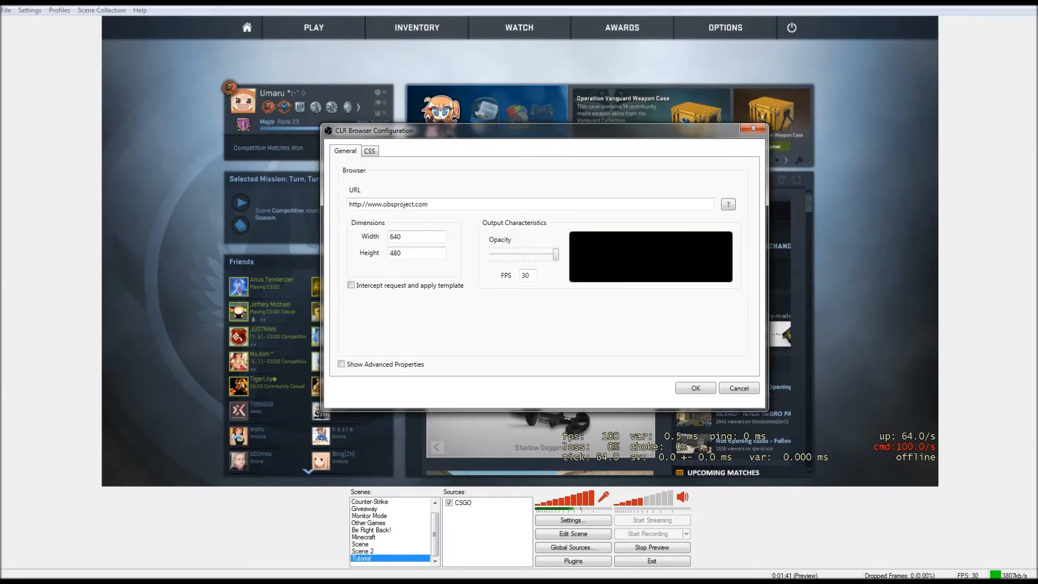
{"action": "left_click_drag", "start_coordinate": [349, 205], "coordinate": [479, 204]}
{"action": "left_click", "coordinate": [480, 203]}
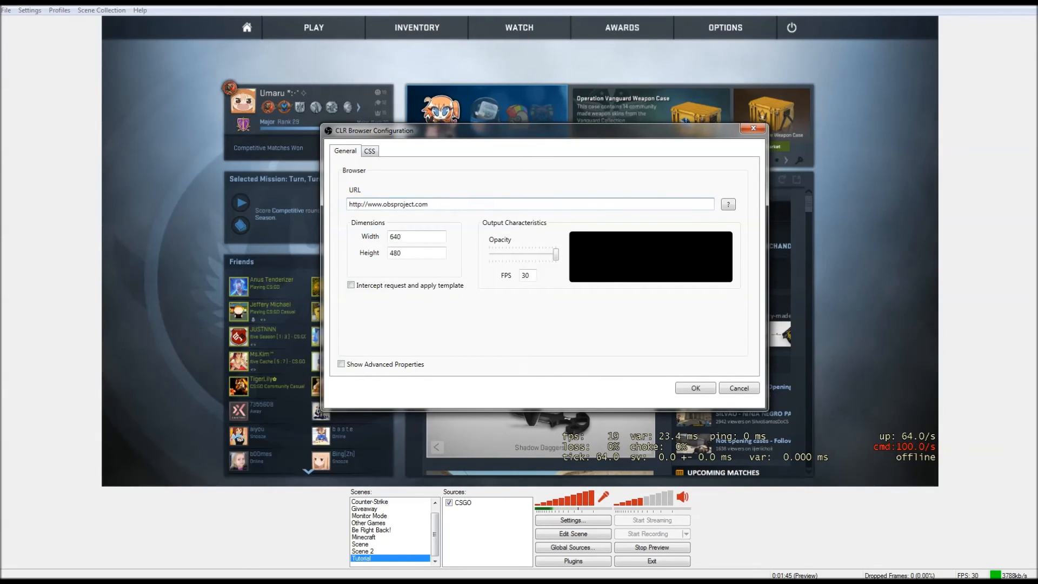
{"action": "double_click", "coordinate": [479, 203]}
{"action": "left_click", "coordinate": [480, 203]}
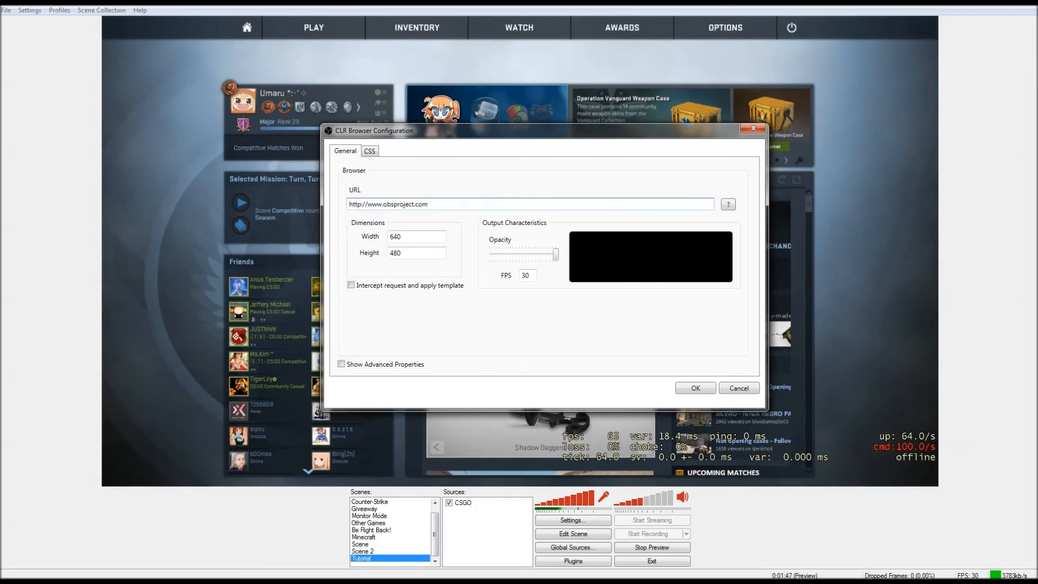
{"action": "left_click_drag", "start_coordinate": [480, 204], "coordinate": [349, 204]}
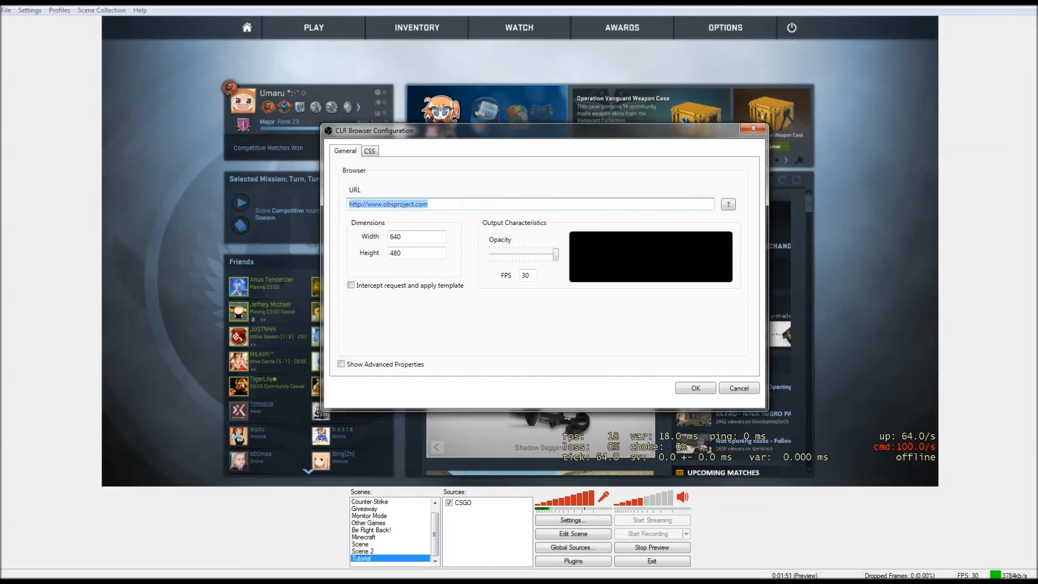
{"action": "left_click", "coordinate": [483, 204]}
{"action": "double_click", "coordinate": [511, 203]}
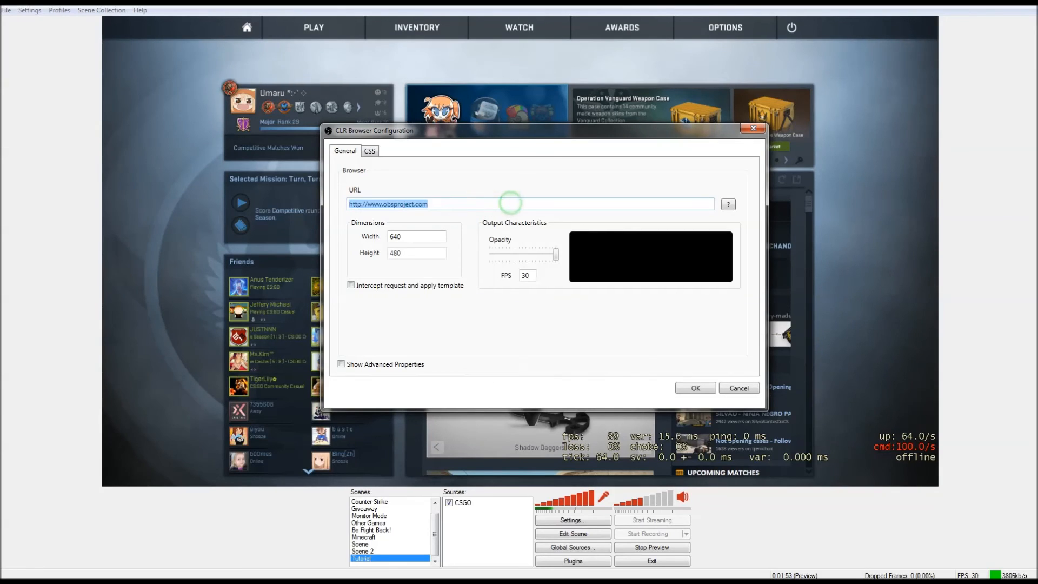
{"action": "key", "text": "BackSpace"}
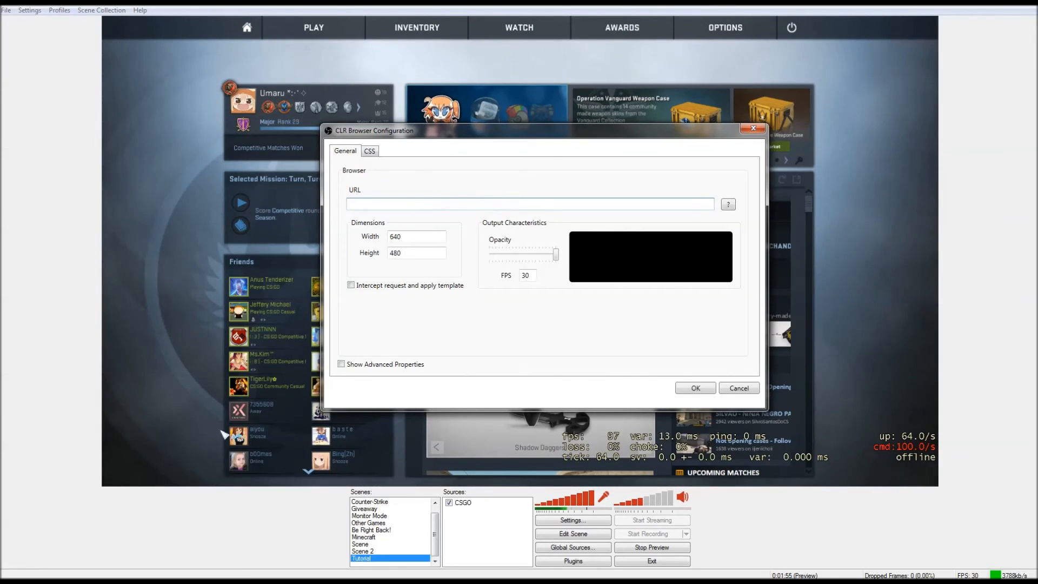
Copy the Alert Box widget URL from the TwitchAlerts dashboard and paste it as the URL of the Alerts browser source in OBS.
{"action": "left_click", "coordinate": [211, 469]}
{"action": "key", "text": "alt+Tab"}
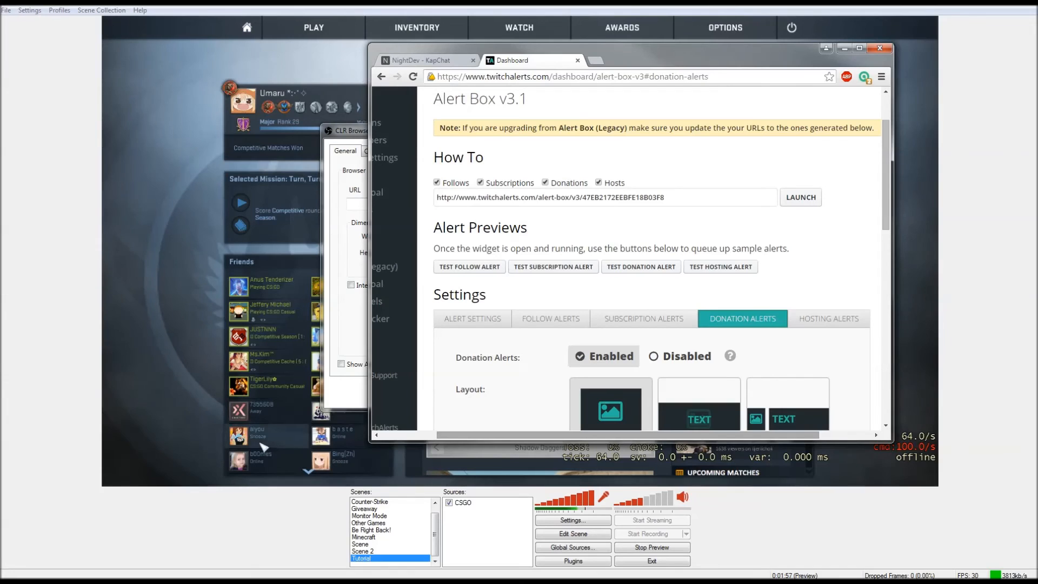
{"action": "left_click_drag", "start_coordinate": [676, 49], "coordinate": [697, 71]}
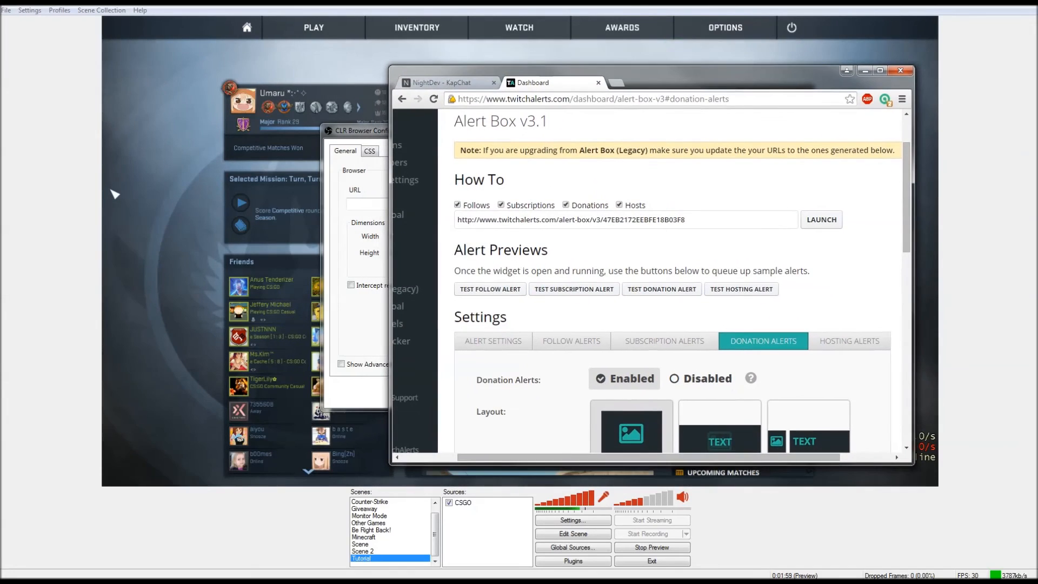
{"action": "left_click", "coordinate": [459, 220]}
{"action": "key", "text": "ctrl+c"}
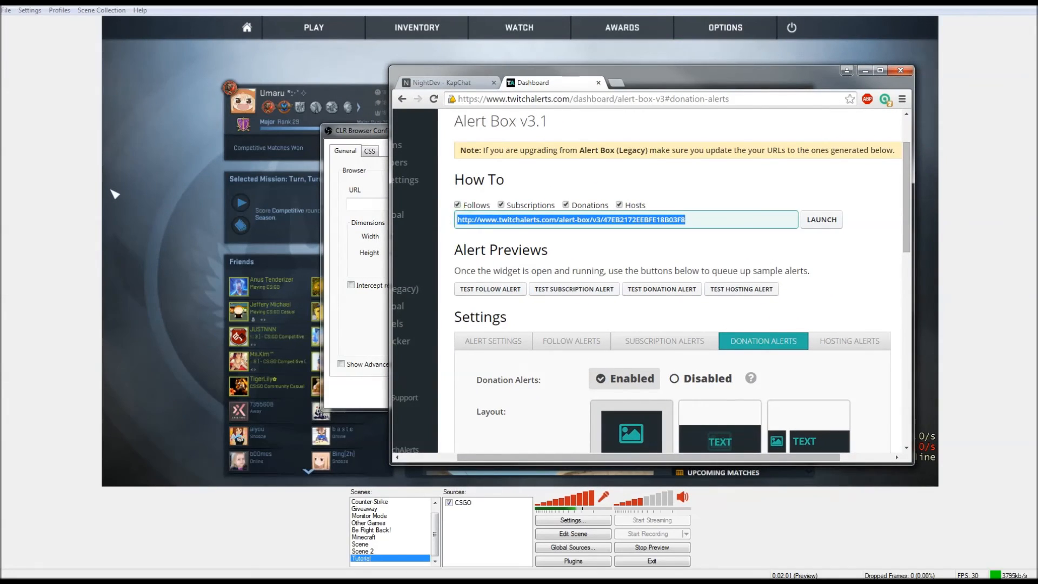
{"action": "key", "text": "alt+Tab"}
{"action": "key", "text": "ctrl+v"}
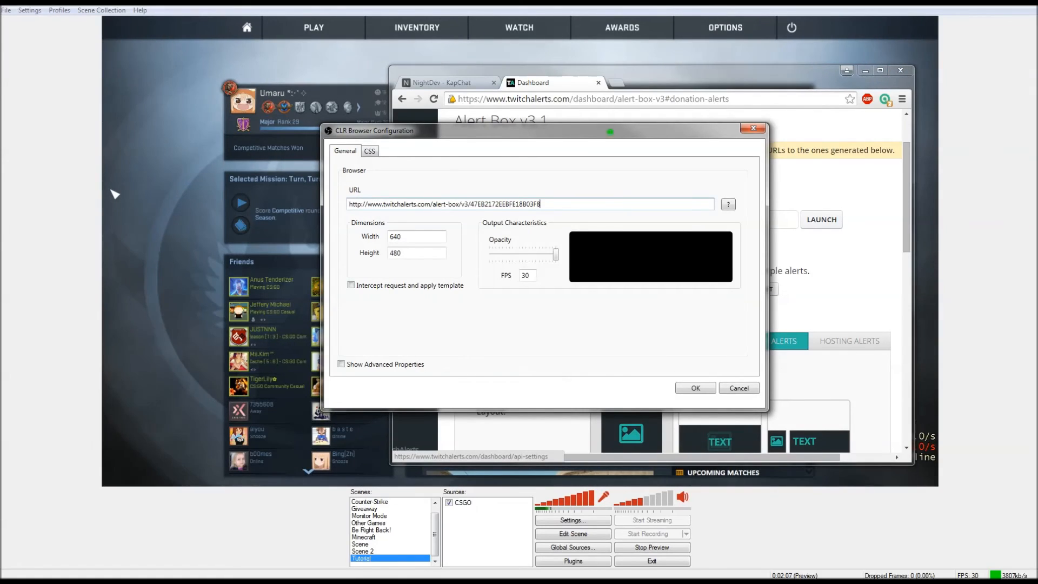
Review the CSS and the width and height settings of the Alerts browser source.
{"action": "left_click_drag", "start_coordinate": [609, 132], "coordinate": [502, 125]}
{"action": "left_click", "coordinate": [262, 145]}
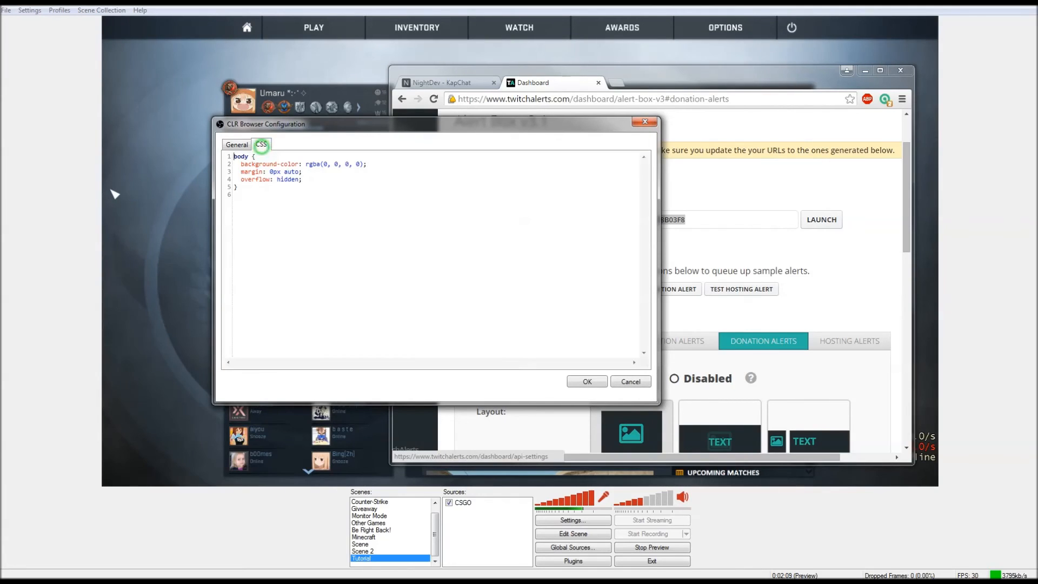
{"action": "key", "text": "ctrl+a"}
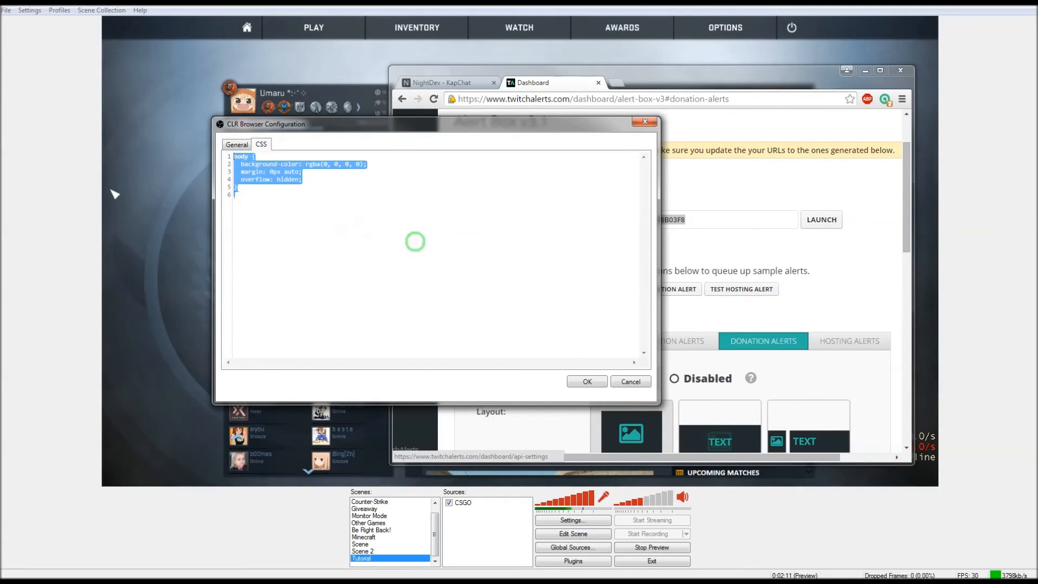
{"action": "left_click", "coordinate": [237, 144]}
{"action": "left_click", "coordinate": [308, 230]}
{"action": "double_click", "coordinate": [324, 246]}
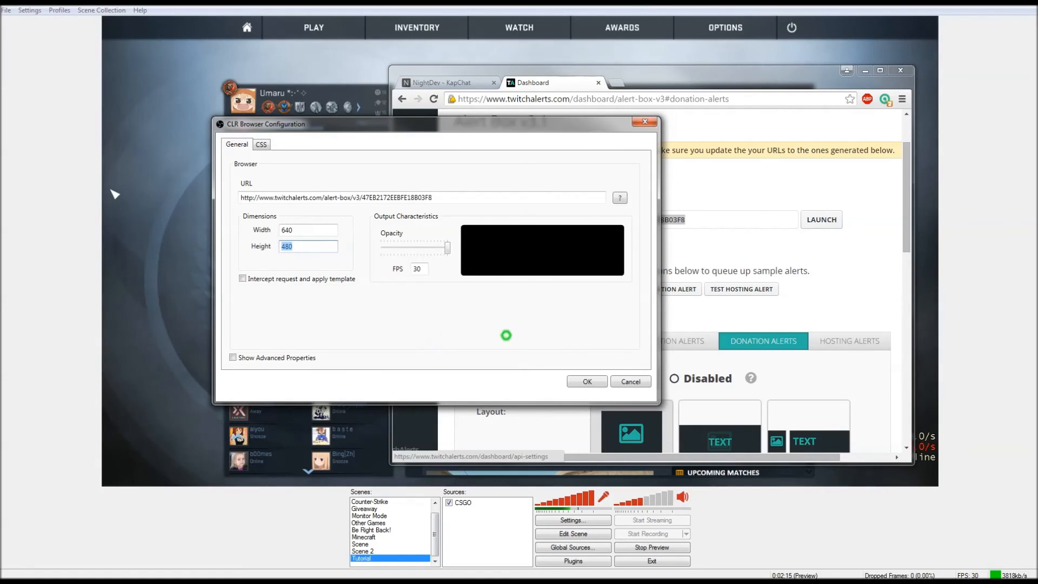
{"action": "left_click", "coordinate": [319, 246]}
Save the Alerts browser source configuration and close the global sources list.
{"action": "left_click", "coordinate": [587, 381]}
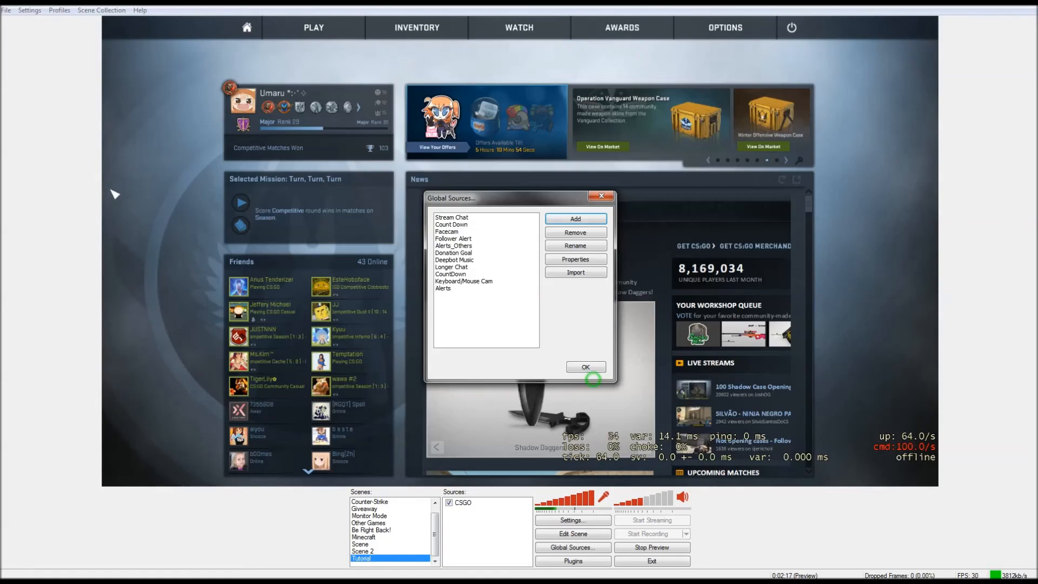
{"action": "left_click", "coordinate": [446, 287]}
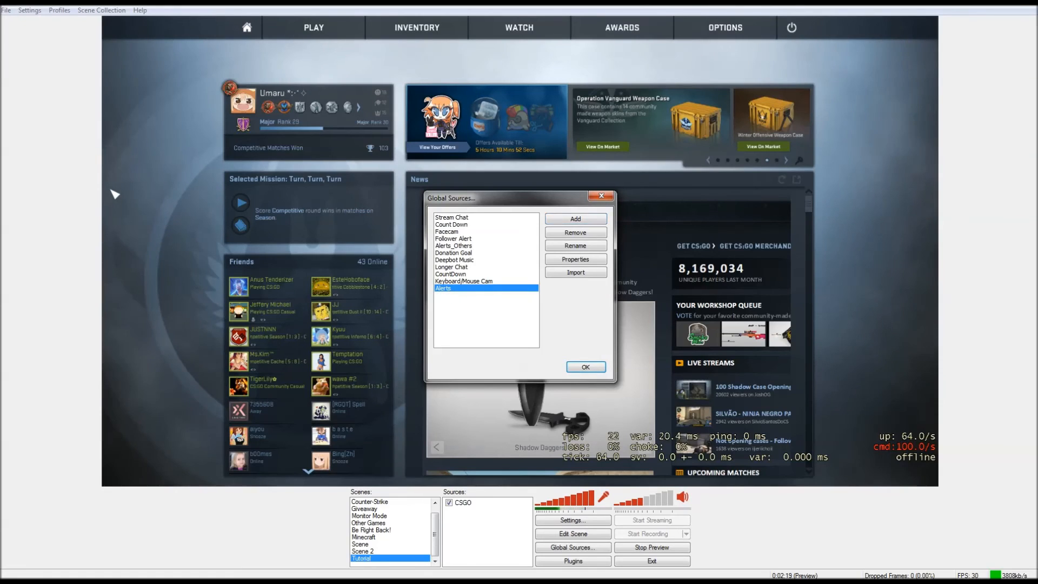
{"action": "left_click", "coordinate": [585, 366]}
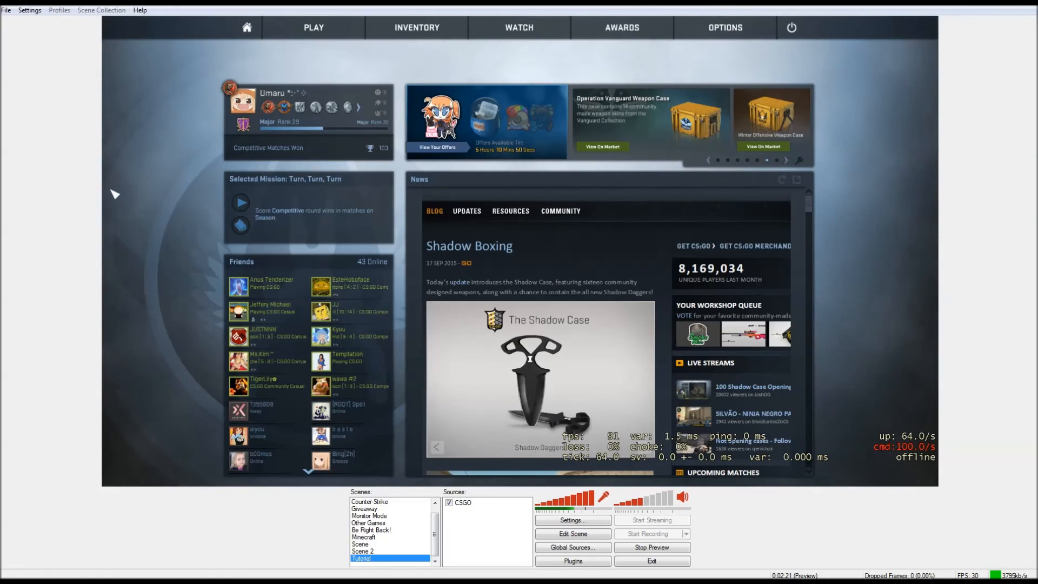
Add the Alerts global source to the Tutorial scene under the name Alerts and turn on scene editing.
{"action": "right_click", "coordinate": [477, 524]}
{"action": "mouse_move", "coordinate": [501, 530]}
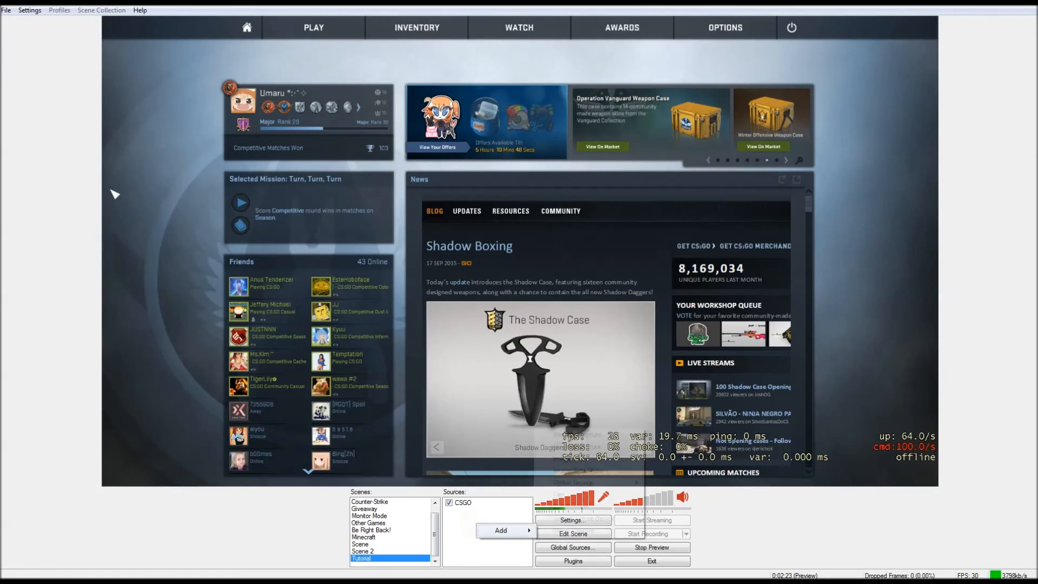
{"action": "mouse_move", "coordinate": [573, 482]}
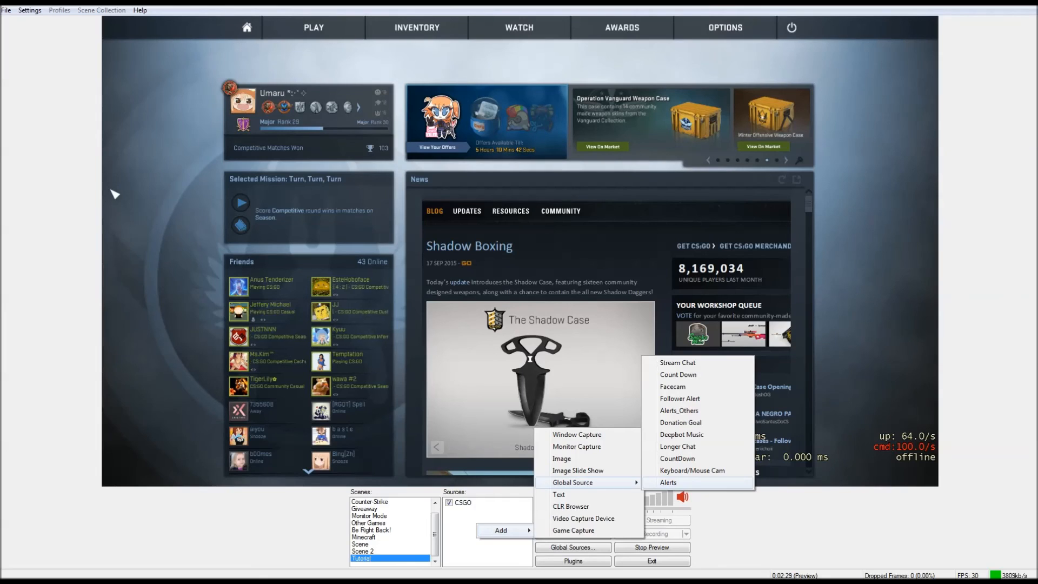
{"action": "left_click", "coordinate": [675, 482]}
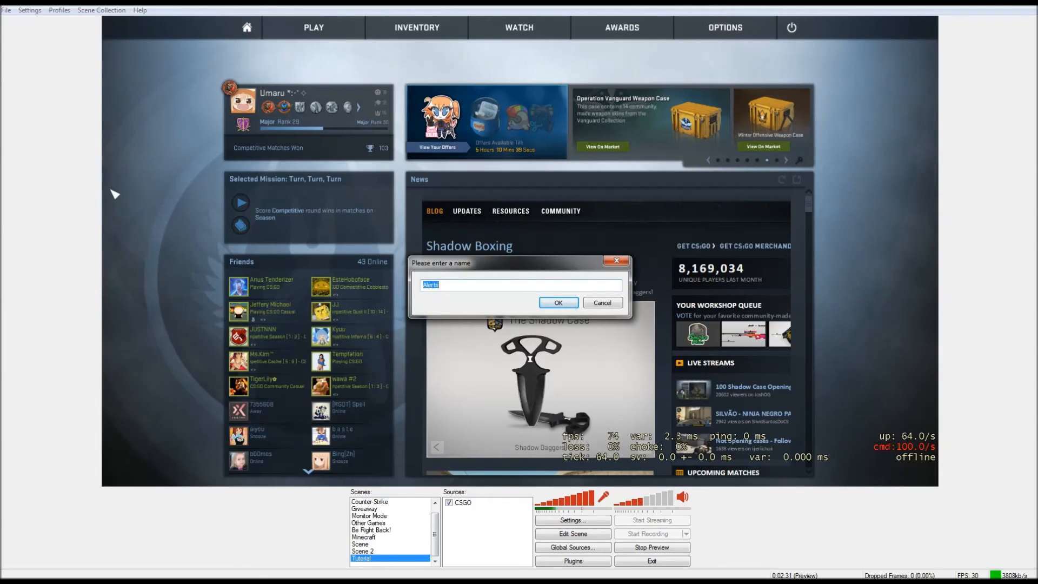
{"action": "key", "text": "Return"}
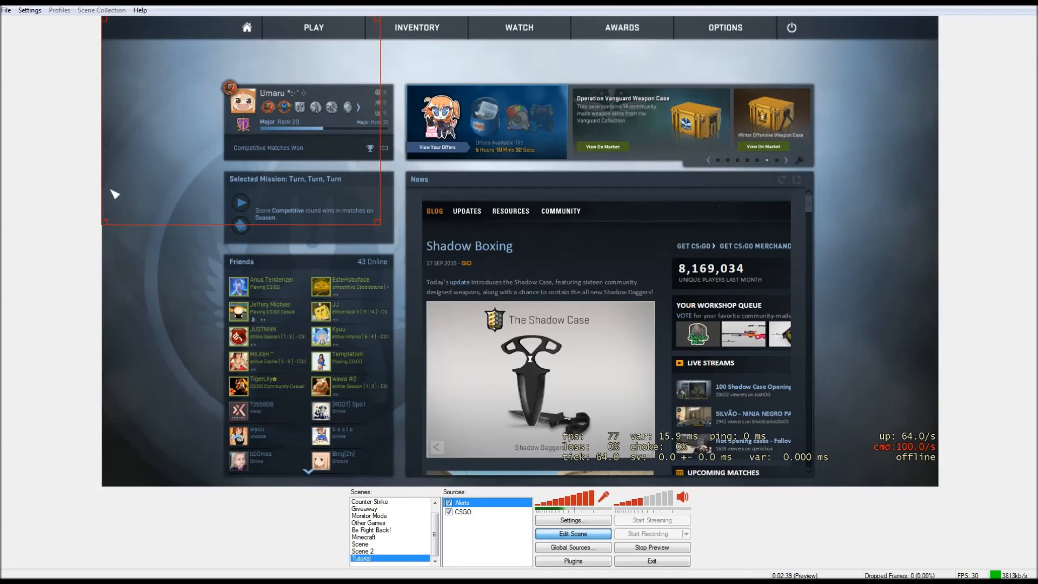
Center the Alerts source in the Tutorial scene, trying out a move to the upper-left area before centering it again.
{"action": "right_click", "coordinate": [514, 421]}
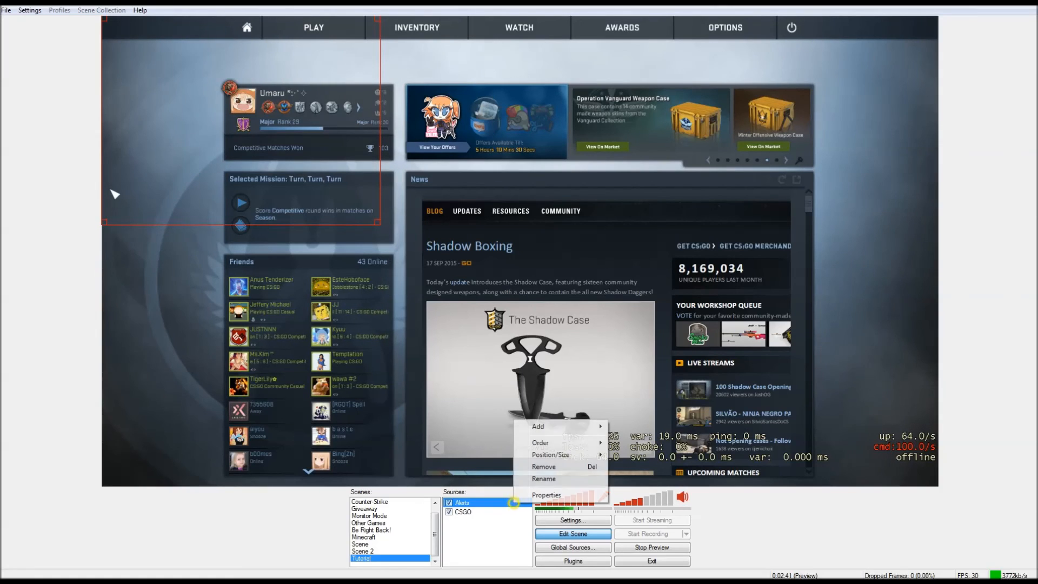
{"action": "mouse_move", "coordinate": [550, 455]}
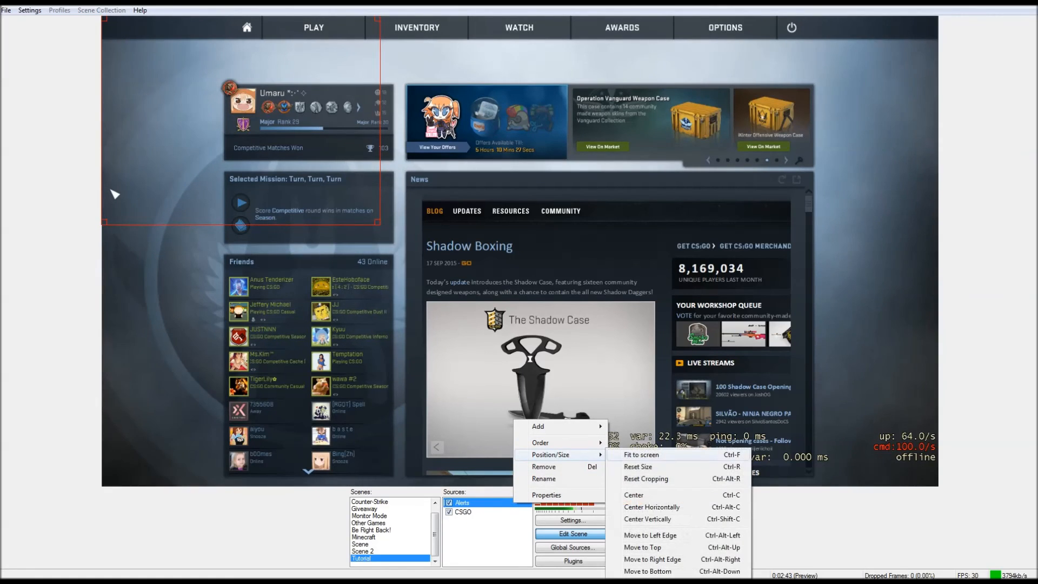
{"action": "left_click", "coordinate": [642, 495]}
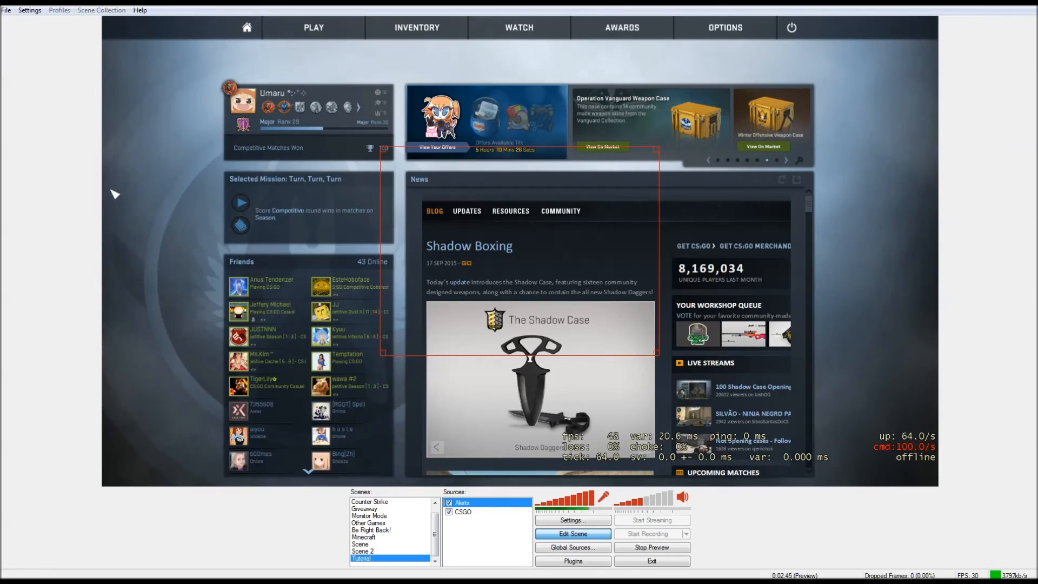
{"action": "left_click_drag", "start_coordinate": [520, 251], "coordinate": [260, 127]}
{"action": "key", "text": "ctrl+c"}
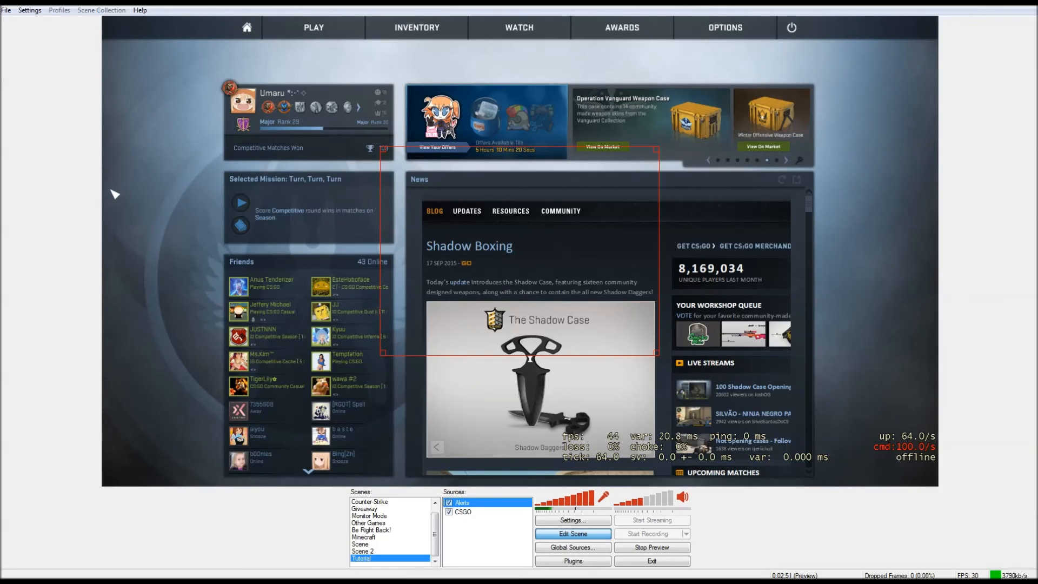
{"action": "left_click", "coordinate": [491, 555]}
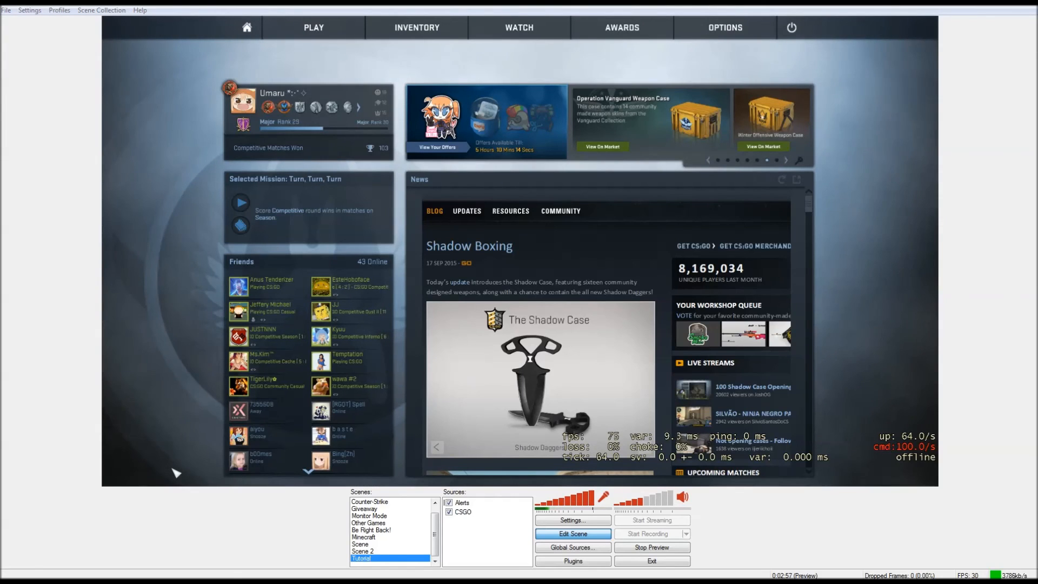
{"action": "key", "text": "alt+Tab"}
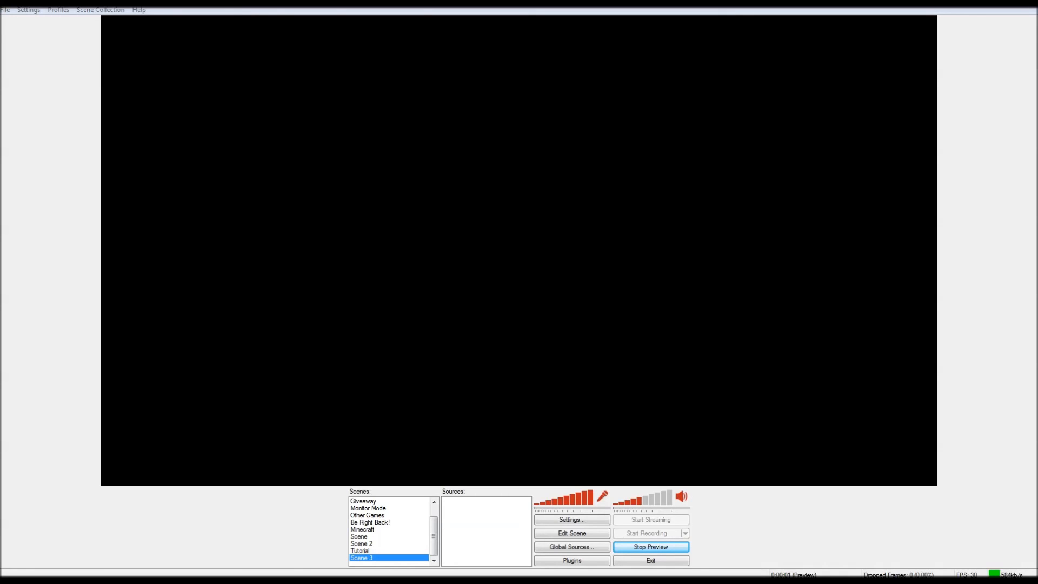
Add a Game Capture source under its default name to Scene 3 and set it to capture the CS:GO application.
{"action": "right_click", "coordinate": [473, 539]}
{"action": "mouse_move", "coordinate": [486, 535]}
{"action": "left_click", "coordinate": [546, 535]}
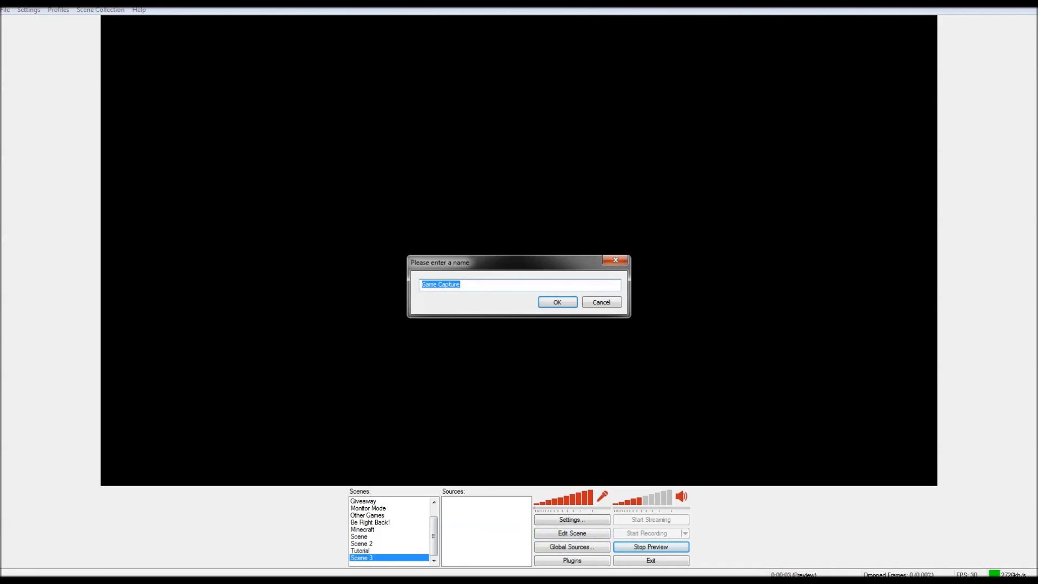
{"action": "key", "text": "Return"}
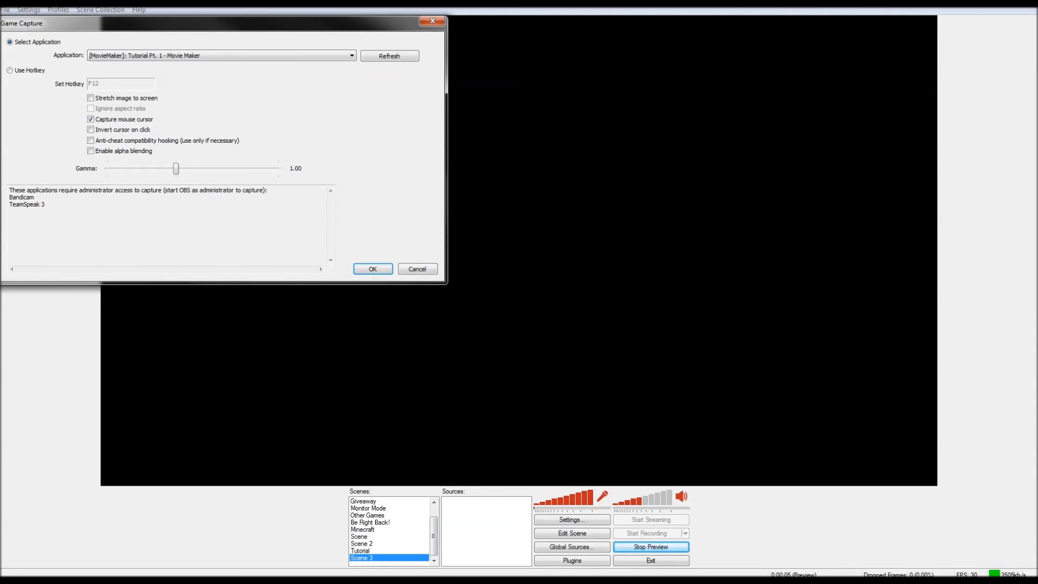
{"action": "left_click", "coordinate": [263, 56]}
{"action": "left_click", "coordinate": [141, 86]}
{"action": "left_click", "coordinate": [372, 268]}
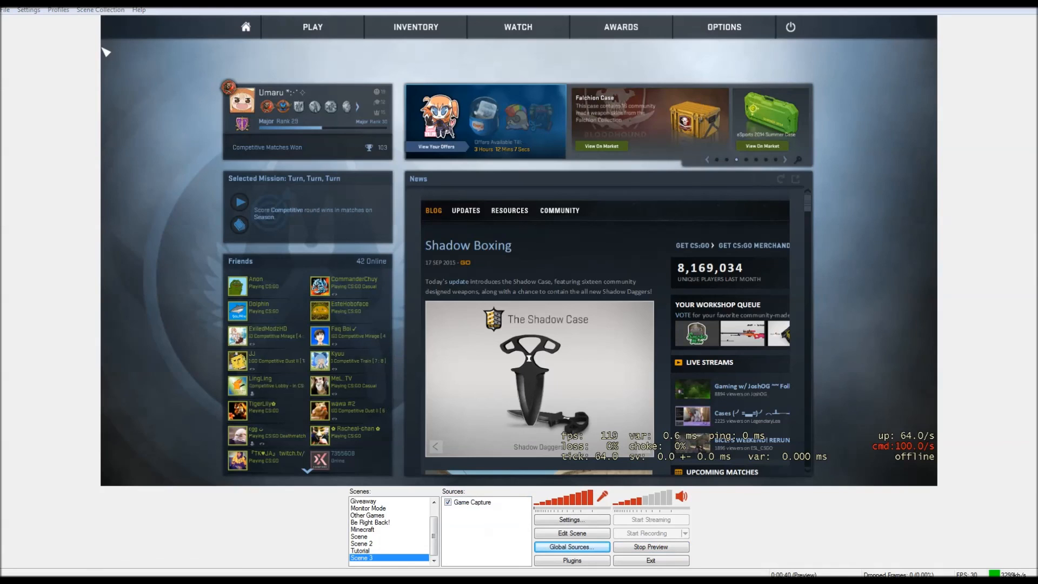
Create a new CLR Browser global source named Alert.
{"action": "left_click", "coordinate": [572, 546]}
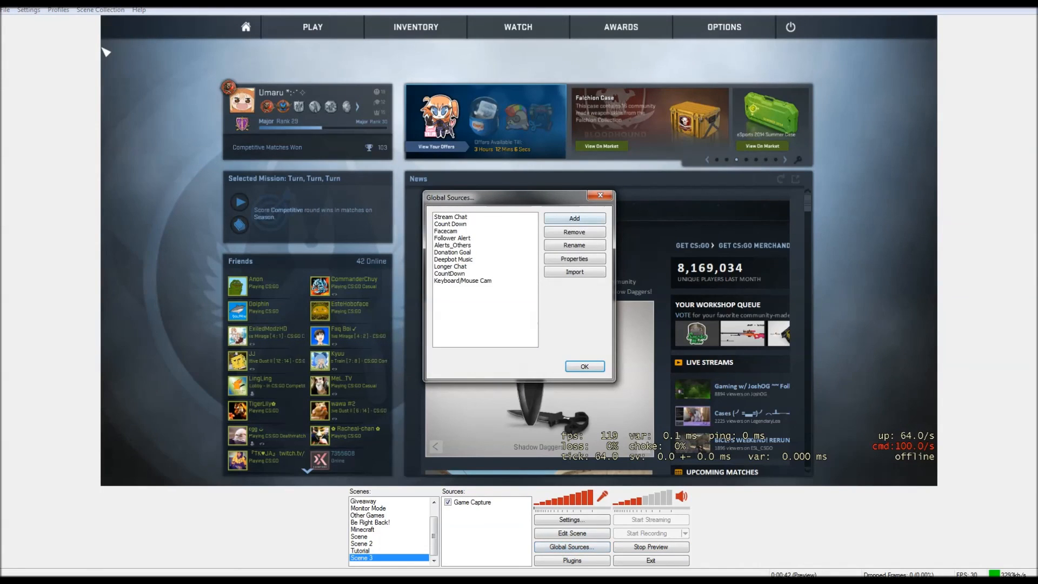
{"action": "left_click", "coordinate": [592, 215]}
{"action": "left_click", "coordinate": [633, 284]}
{"action": "type", "text": "Alert"}
{"action": "key", "text": "Return"}
Paste the Alert Box widget URL as the Alert browser source's URL, save the configuration and close the global sources list.
{"action": "triple_click", "coordinate": [417, 222]}
{"action": "key", "text": "ctrl+v"}
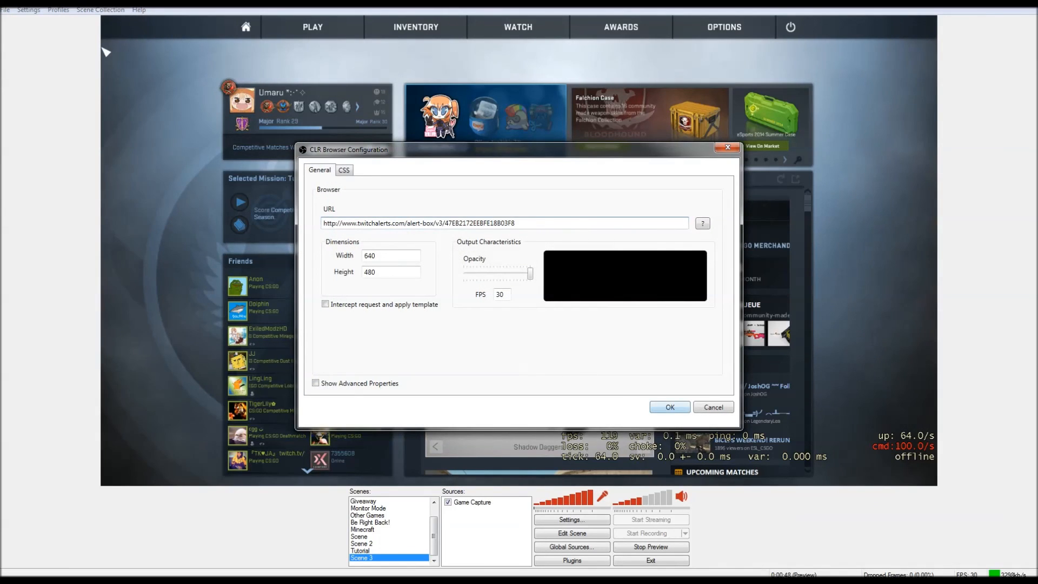
{"action": "left_click", "coordinate": [663, 398]}
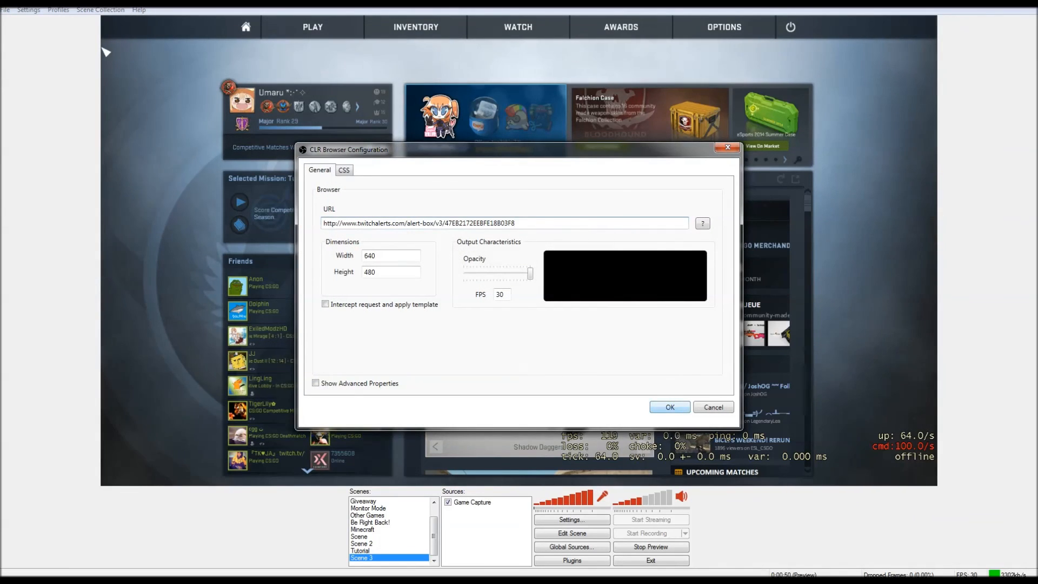
{"action": "left_click", "coordinate": [673, 409]}
{"action": "left_click", "coordinate": [441, 292]}
{"action": "left_click", "coordinate": [584, 366]}
Add the Alerts_Others global source to Scene 3 and trigger a test donation alert from the TwitchAlerts dashboard in the browser.
{"action": "right_click", "coordinate": [484, 541]}
{"action": "left_click", "coordinate": [524, 550]}
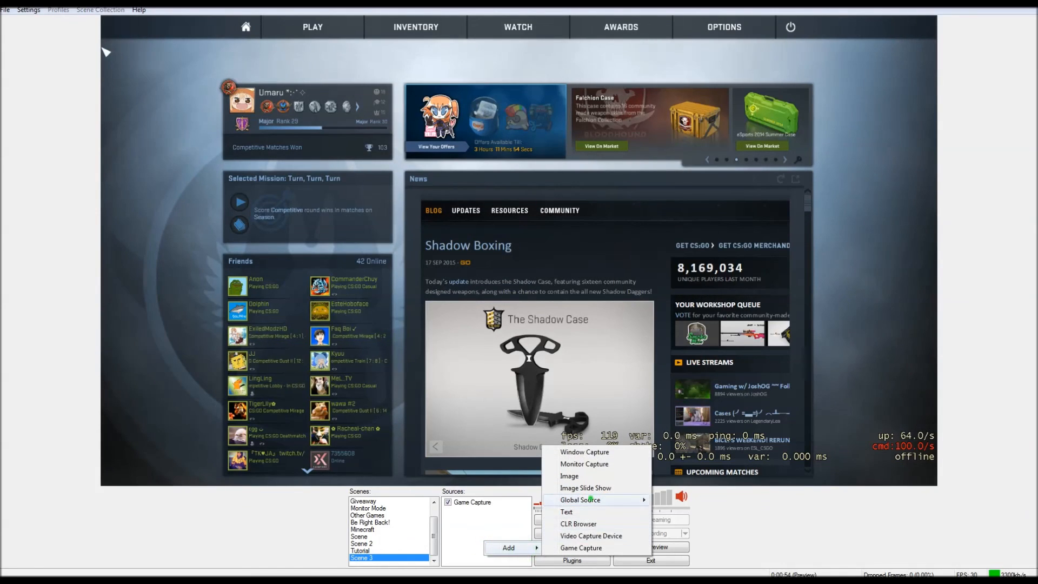
{"action": "mouse_move", "coordinate": [580, 499]}
{"action": "left_click", "coordinate": [686, 428]}
{"action": "left_click", "coordinate": [557, 302]}
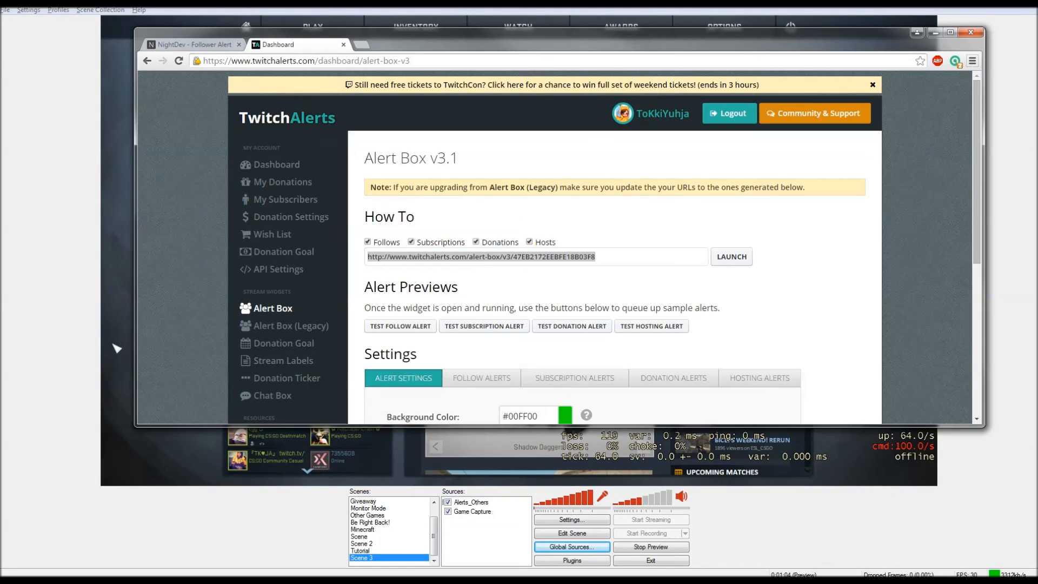
{"action": "left_click", "coordinate": [574, 327]}
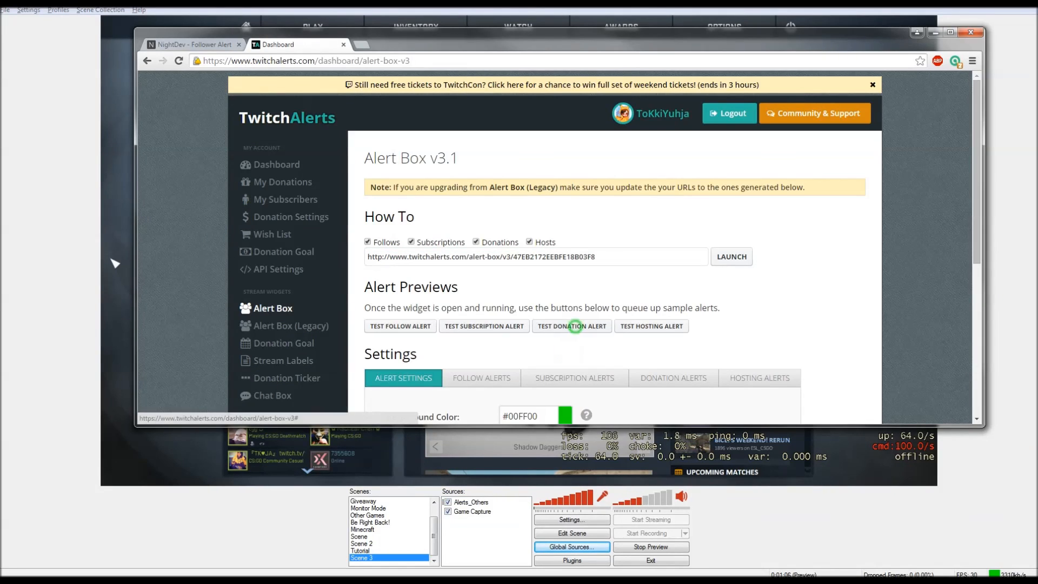
{"action": "left_click", "coordinate": [847, 521]}
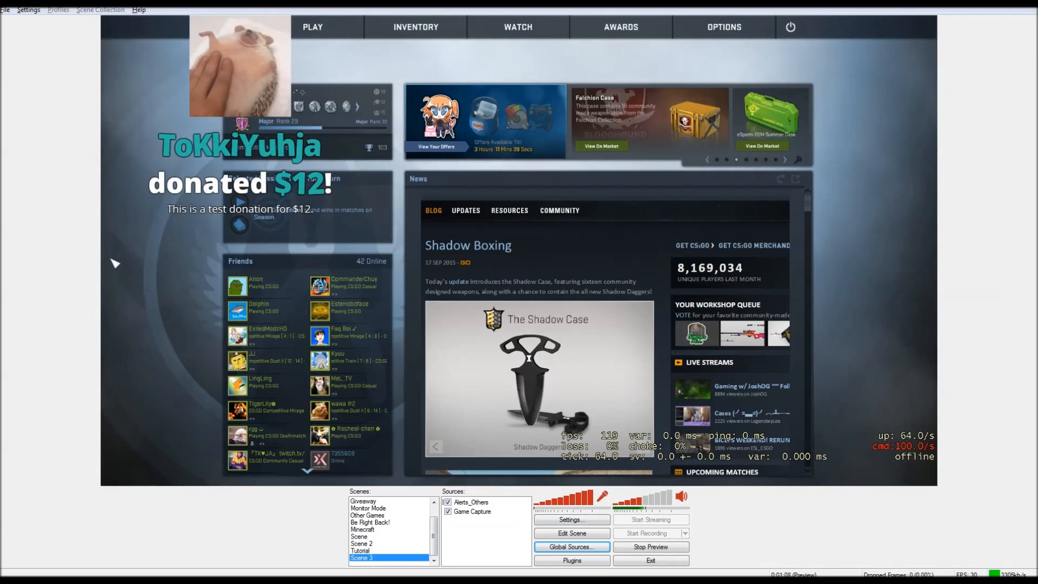
Center the Alerts_Others source in Scene 3 and stop the preview.
{"action": "right_click", "coordinate": [489, 502]}
{"action": "mouse_move", "coordinate": [556, 444]}
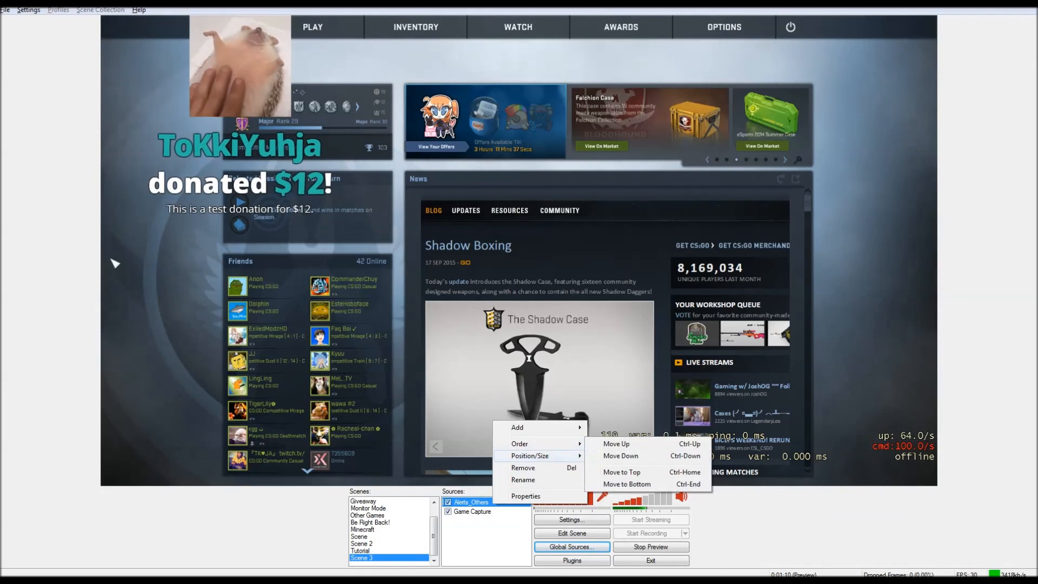
{"action": "left_click", "coordinate": [622, 480]}
{"action": "left_click", "coordinate": [511, 551]}
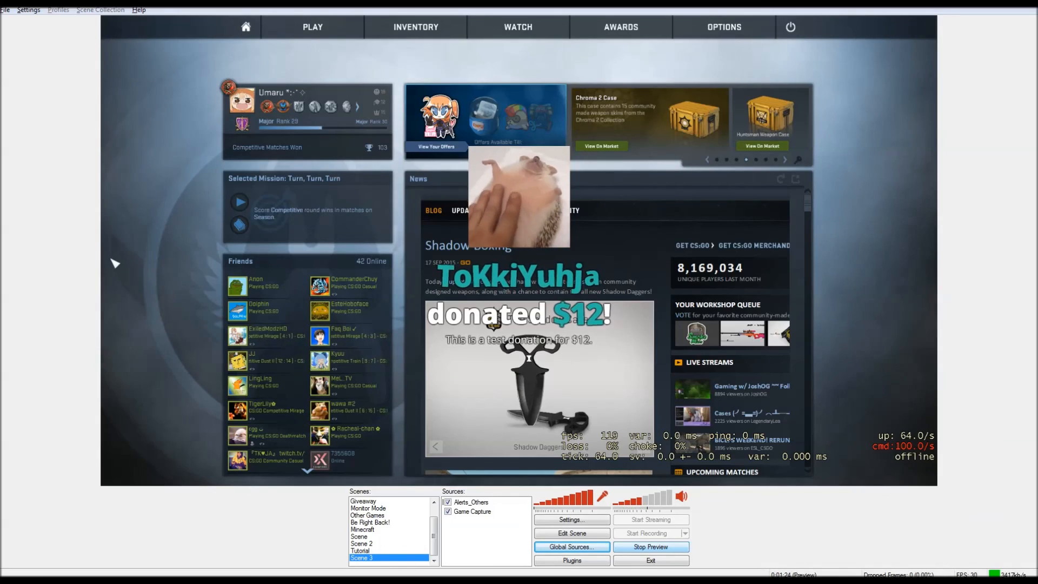
{"action": "left_click", "coordinate": [644, 549]}
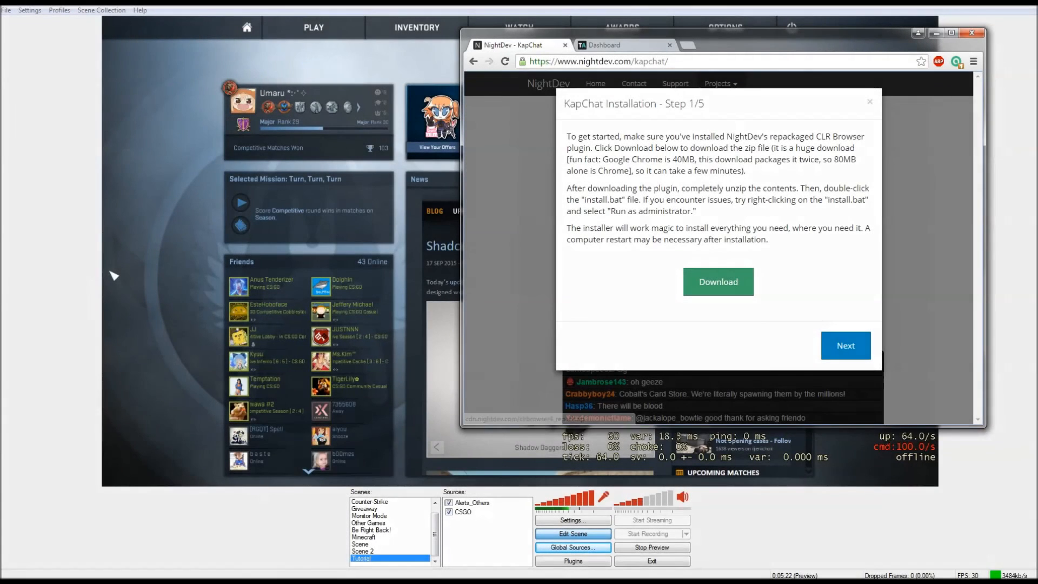
Advance past step 1 of the KapChat installation on the NightDev site and enter the Twitch username in the chat settings.
{"action": "left_click", "coordinate": [850, 349]}
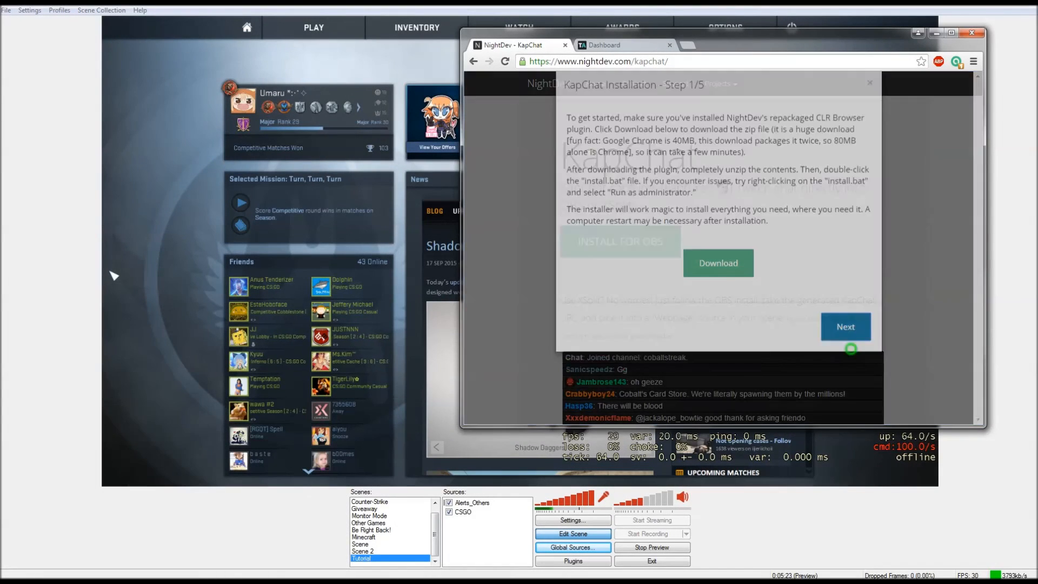
{"action": "scroll", "coordinate": [849, 348], "scroll_direction": "down", "scroll_amount": 3}
{"action": "left_click", "coordinate": [612, 104]}
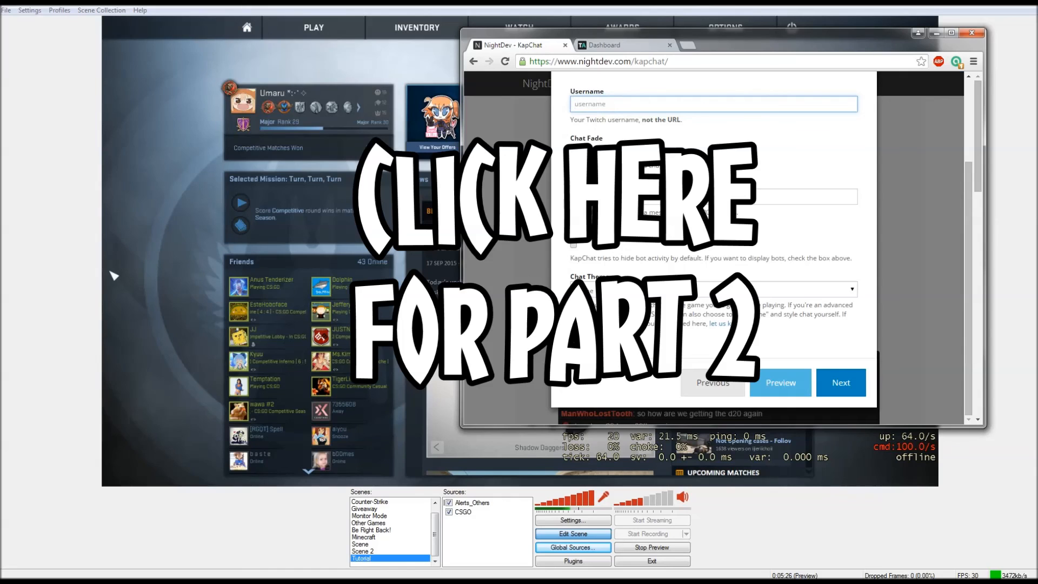
{"action": "left_click", "coordinate": [653, 121]}
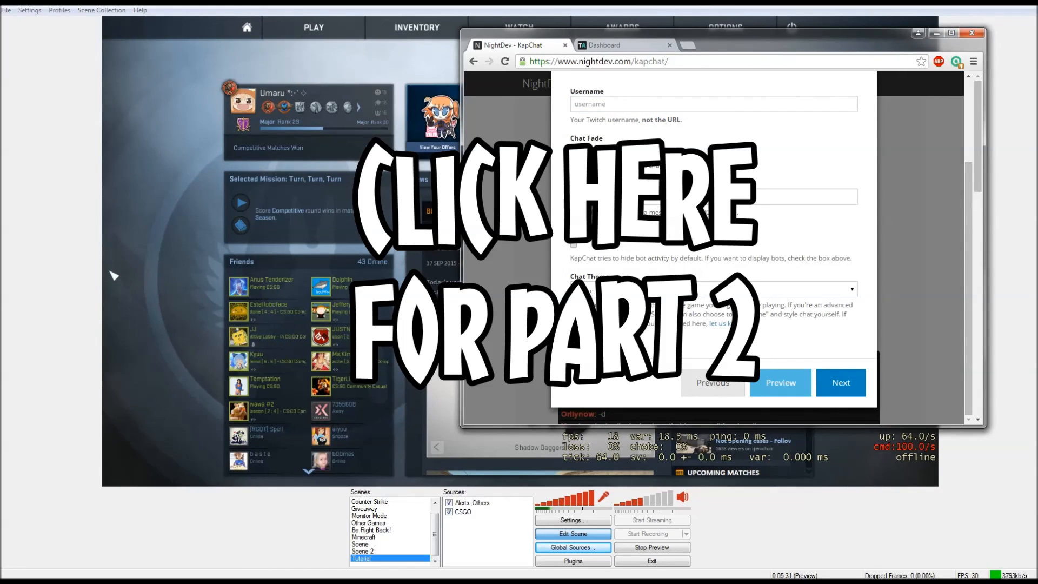
{"action": "left_click", "coordinate": [654, 103]}
{"action": "type", "text": "tokkiyuhja"}
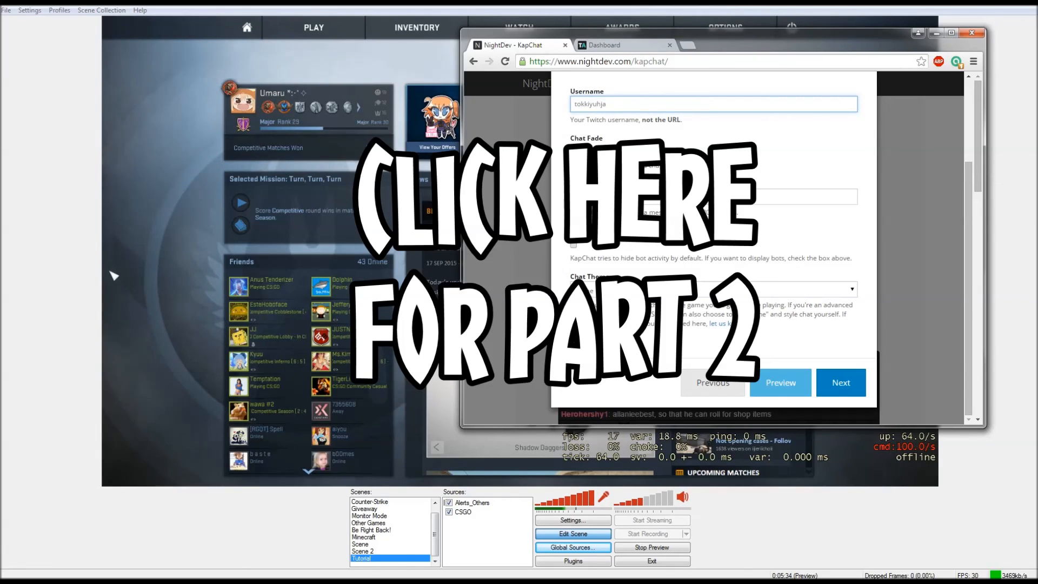